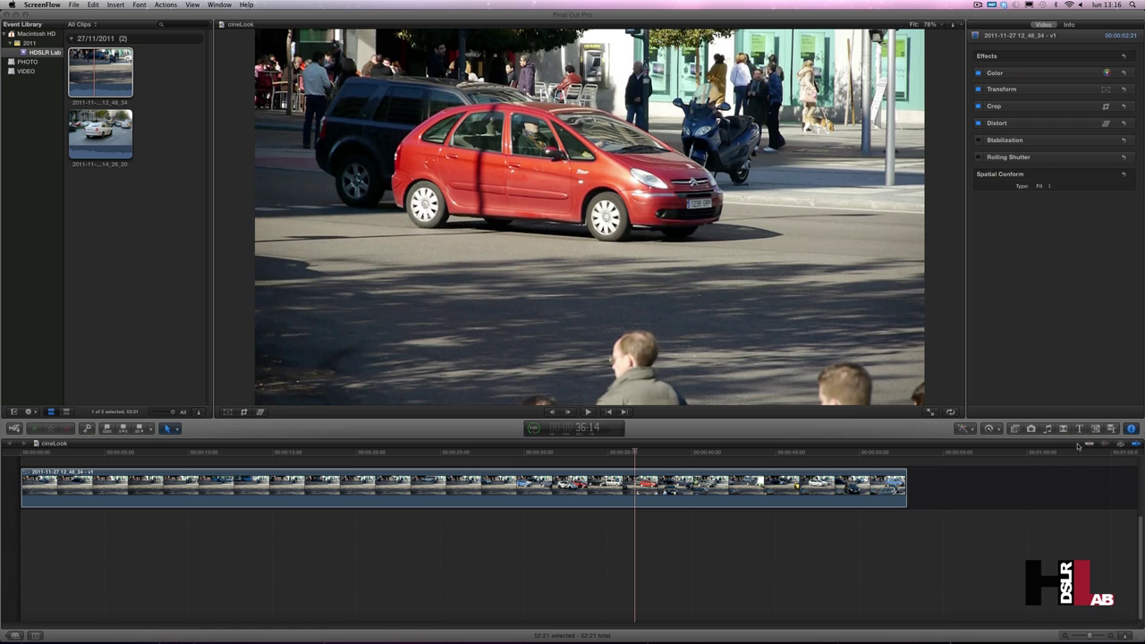
# - Open the video Effects browser to the cineLook category
pyautogui.click(1015, 430)
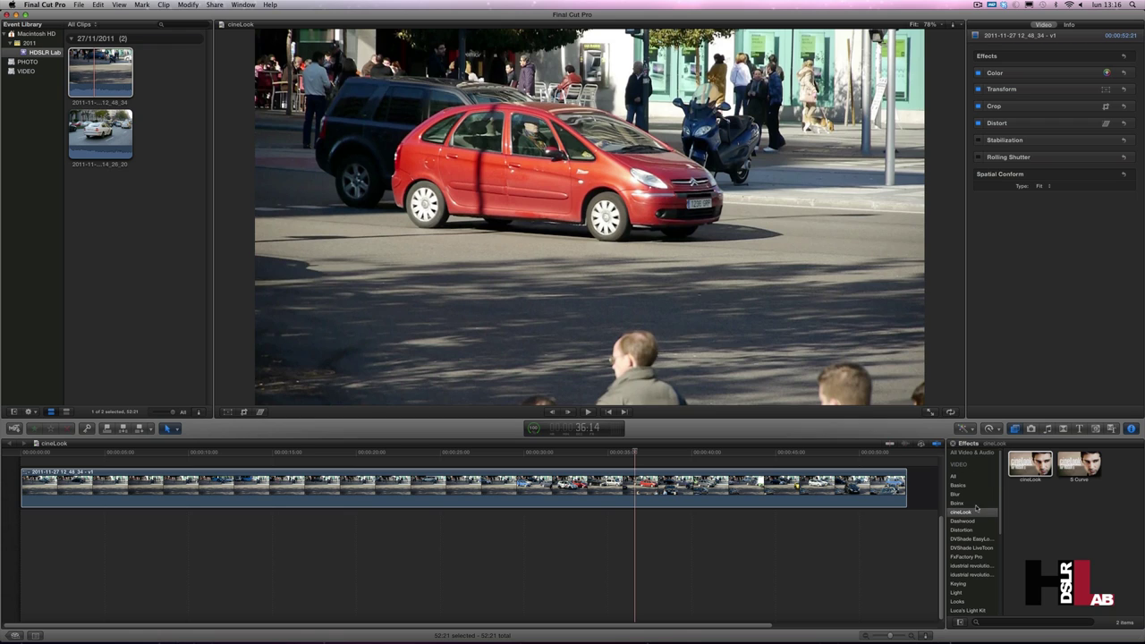
pyautogui.click(1069, 477)
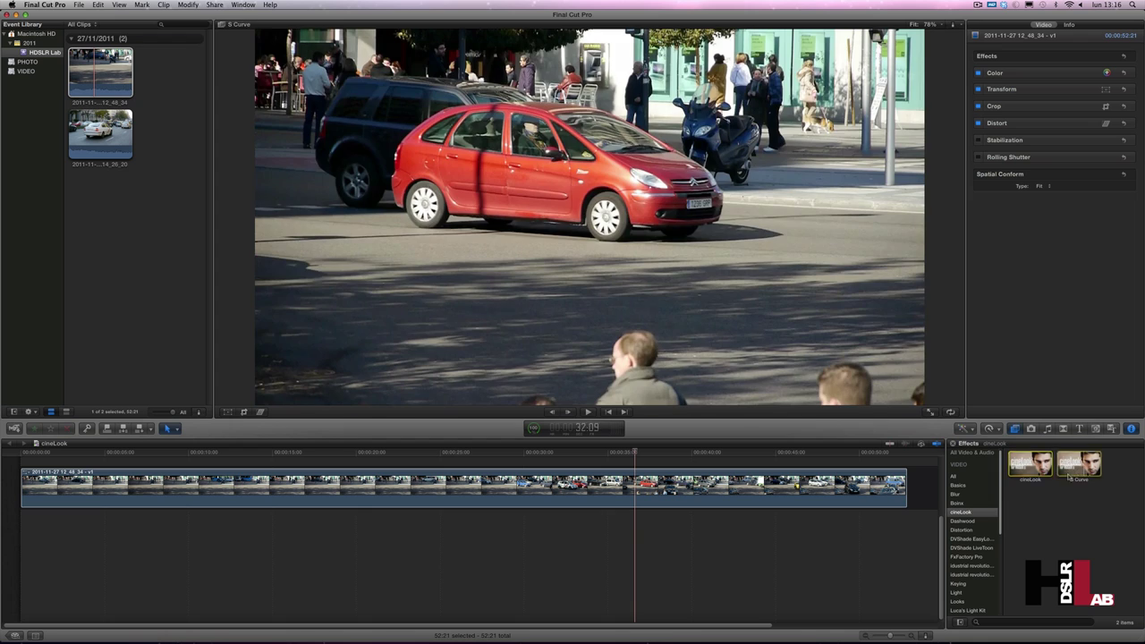
pyautogui.click(1024, 480)
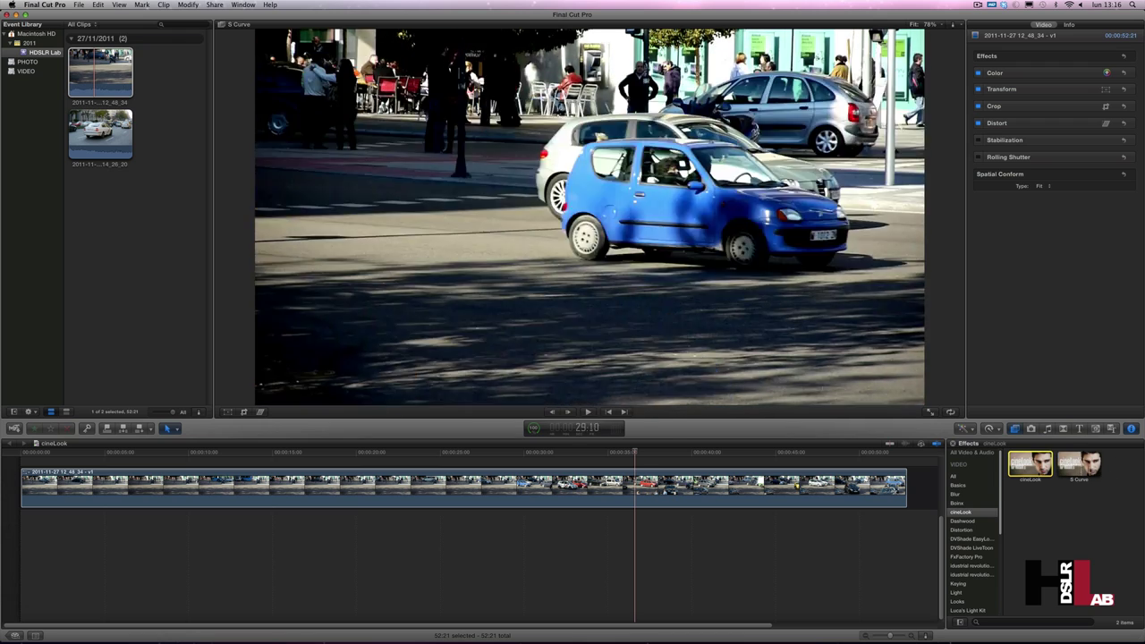
pyautogui.click(1118, 462)
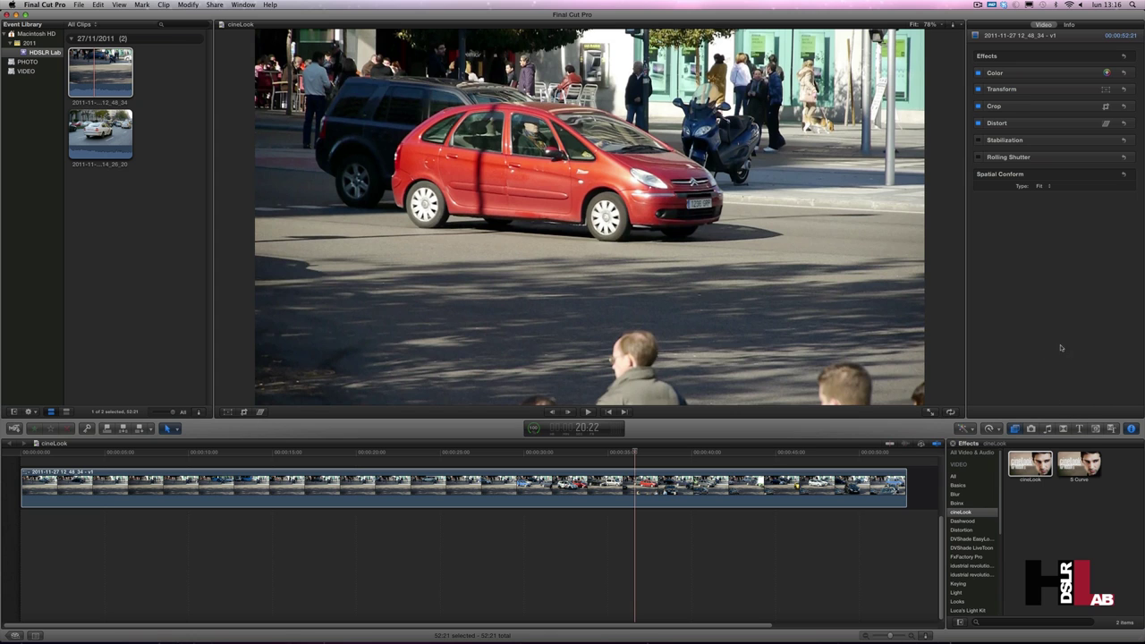
# - Drop the cineLook effect onto the street clip, letterboxing it to 2.35:1 widescreen
pyautogui.moveTo(1030, 464)
pyautogui.mouseDown()
pyautogui.moveTo(888, 548)
pyautogui.moveTo(484, 495)
pyautogui.mouseUp()
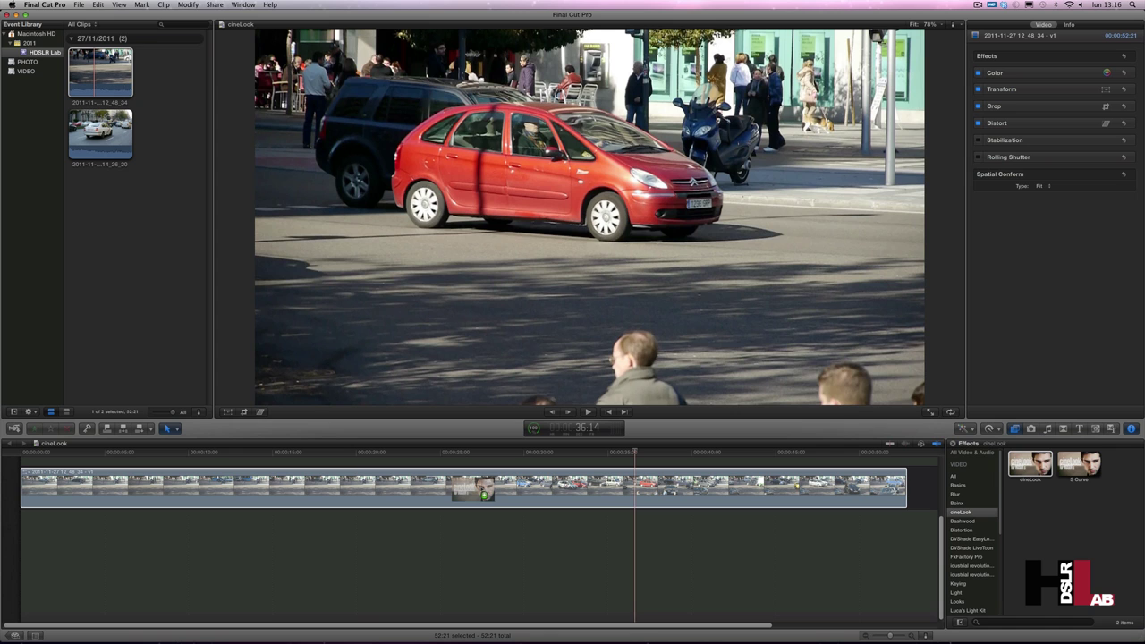
pyautogui.moveTo(484, 494); pyautogui.dragTo(488, 498)
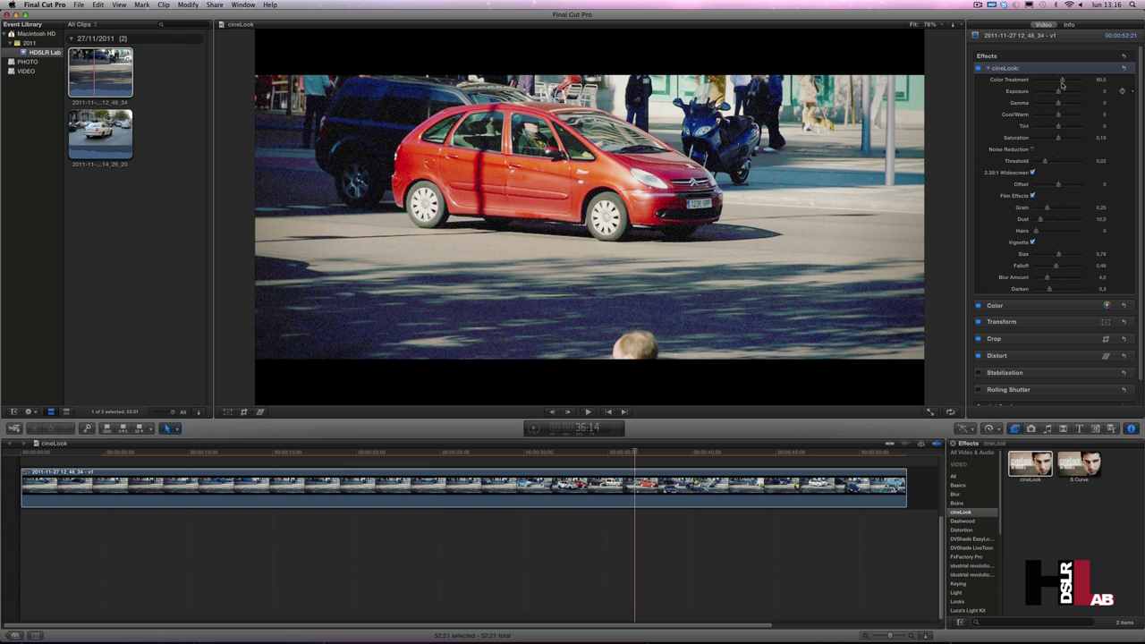
# - Set cineLook Color Treatment to about 60 and raise Exposure to 0.43
pyautogui.moveTo(1063, 80); pyautogui.dragTo(1106, 80)
pyautogui.moveTo(1078, 81); pyautogui.dragTo(1026, 85)
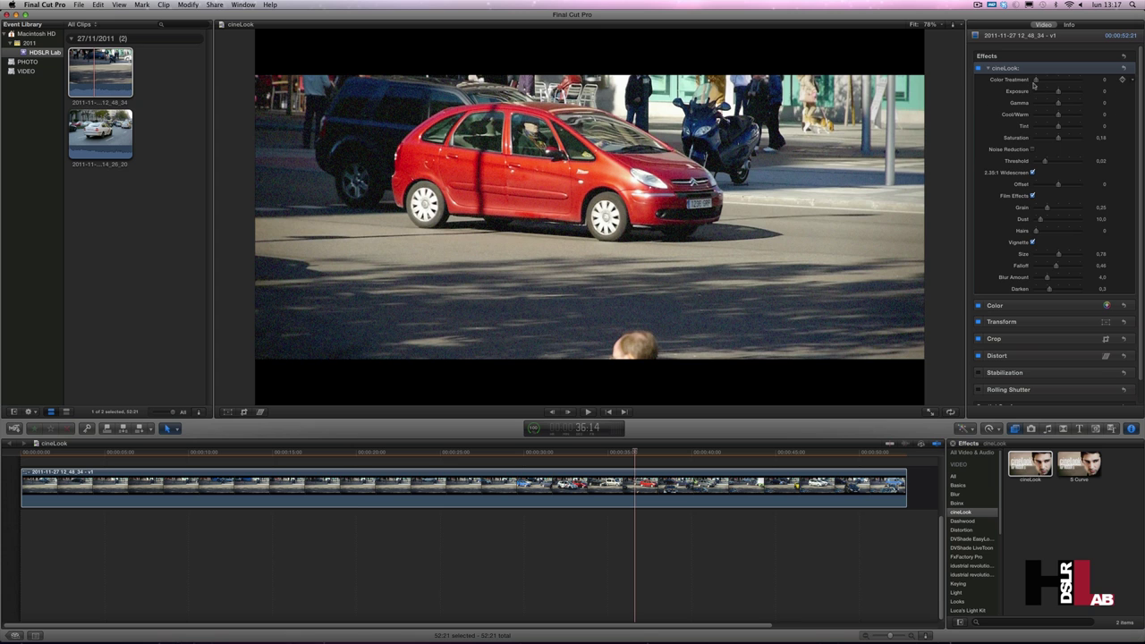
pyautogui.moveTo(1036, 80); pyautogui.dragTo(1122, 103)
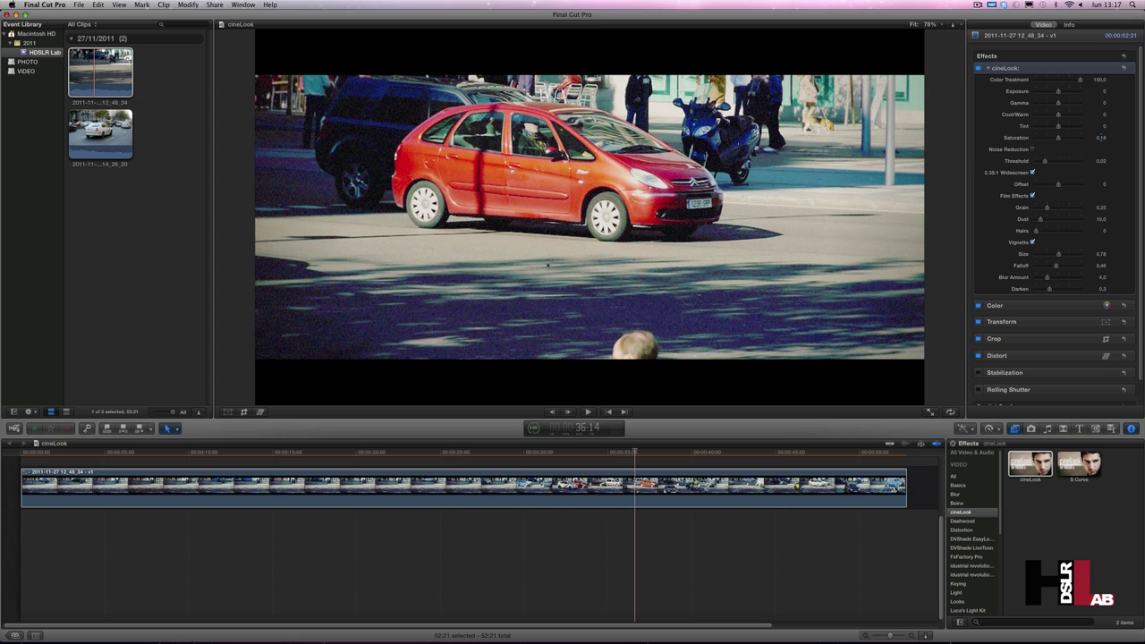
pyautogui.moveTo(1080, 79); pyautogui.dragTo(1058, 82)
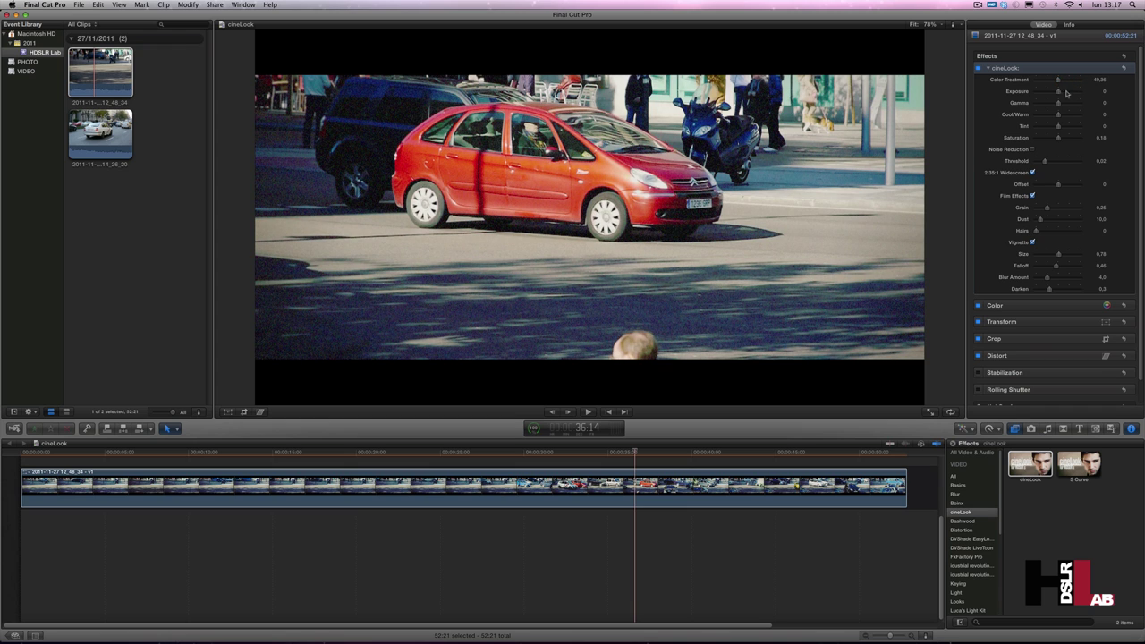
pyautogui.click(1121, 69)
pyautogui.moveTo(1058, 93)
pyautogui.mouseDown()
pyautogui.moveTo(1038, 96)
pyautogui.moveTo(1074, 95)
pyautogui.moveTo(1061, 94)
pyautogui.mouseUp()
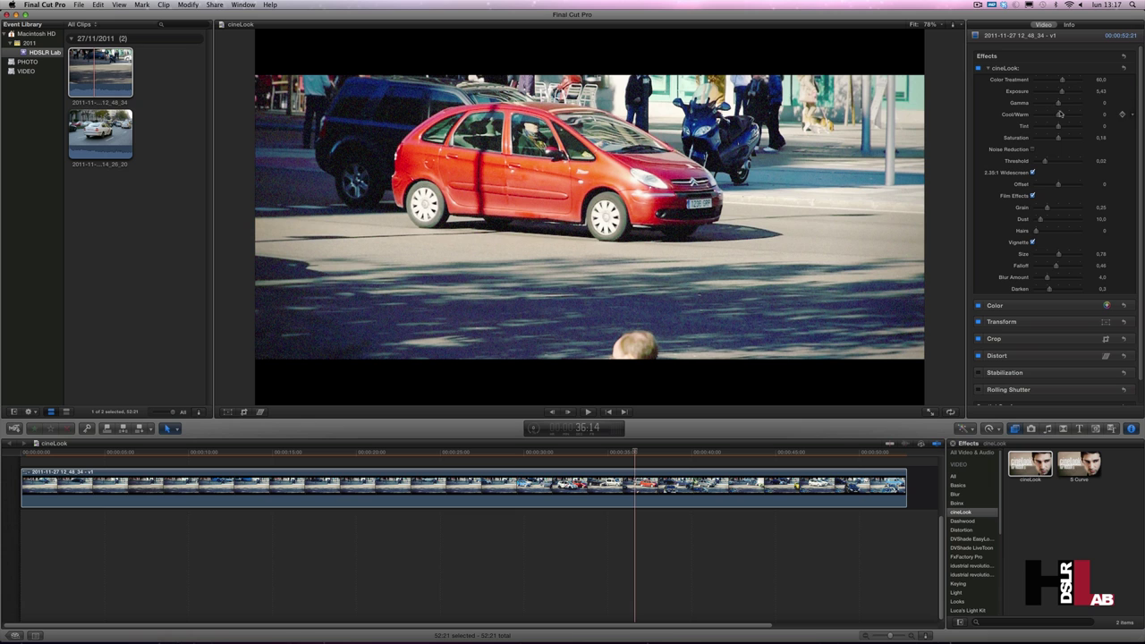
# - Lift cineLook Gamma to about 4.52 and set Cool/Warm to 30 for warmth
pyautogui.moveTo(1056, 105); pyautogui.dragTo(1028, 106)
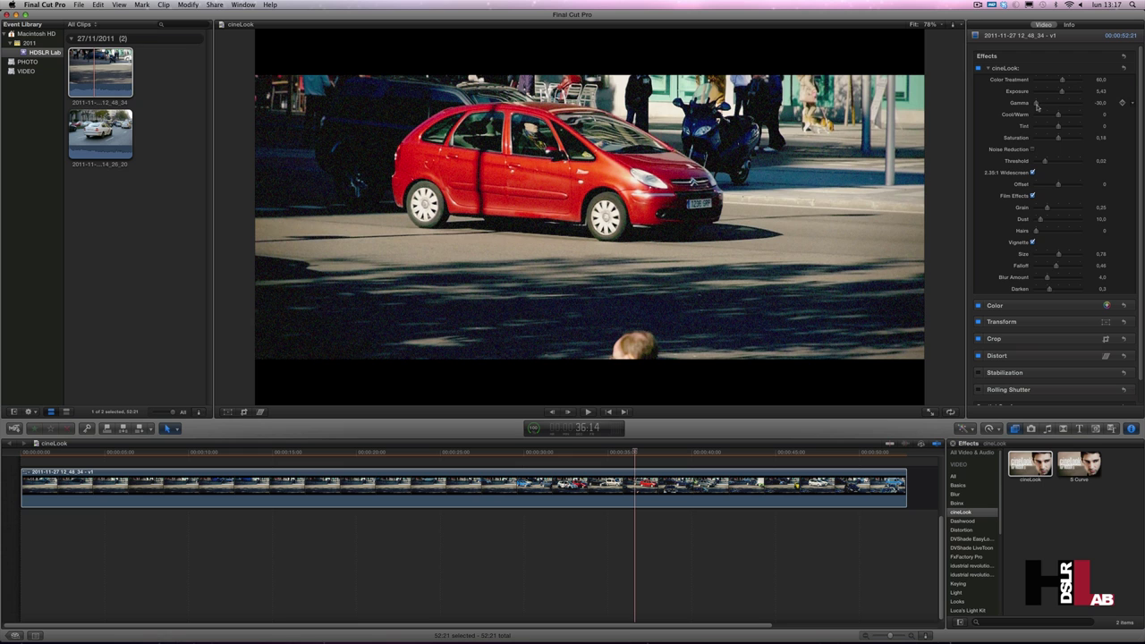
pyautogui.moveTo(1036, 106); pyautogui.dragTo(1085, 105)
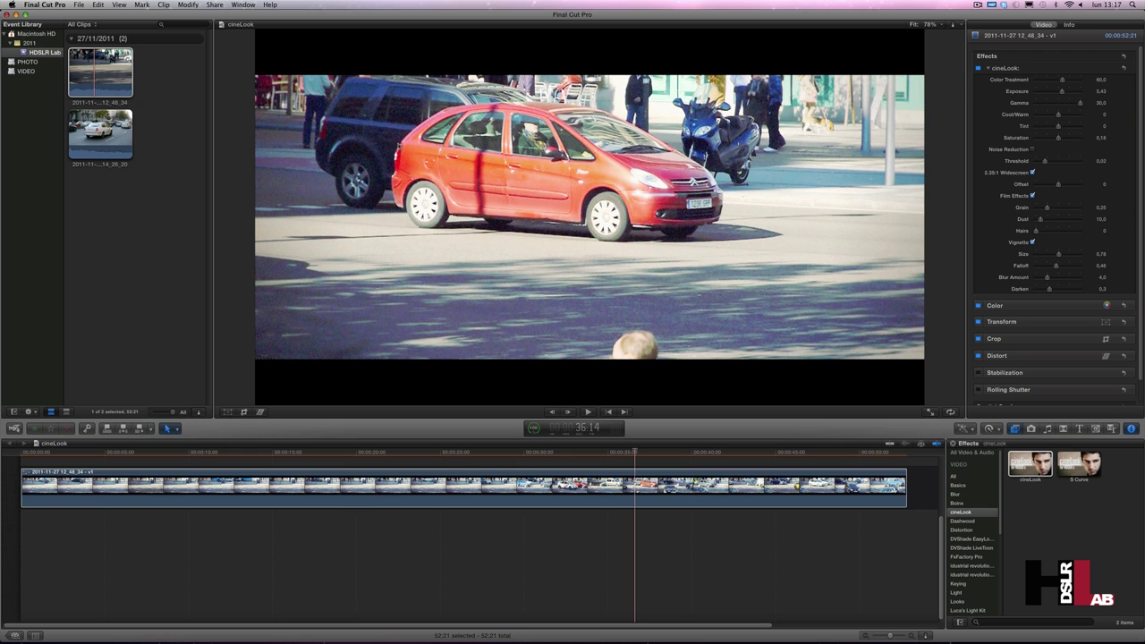
pyautogui.moveTo(1079, 105); pyautogui.dragTo(1030, 126)
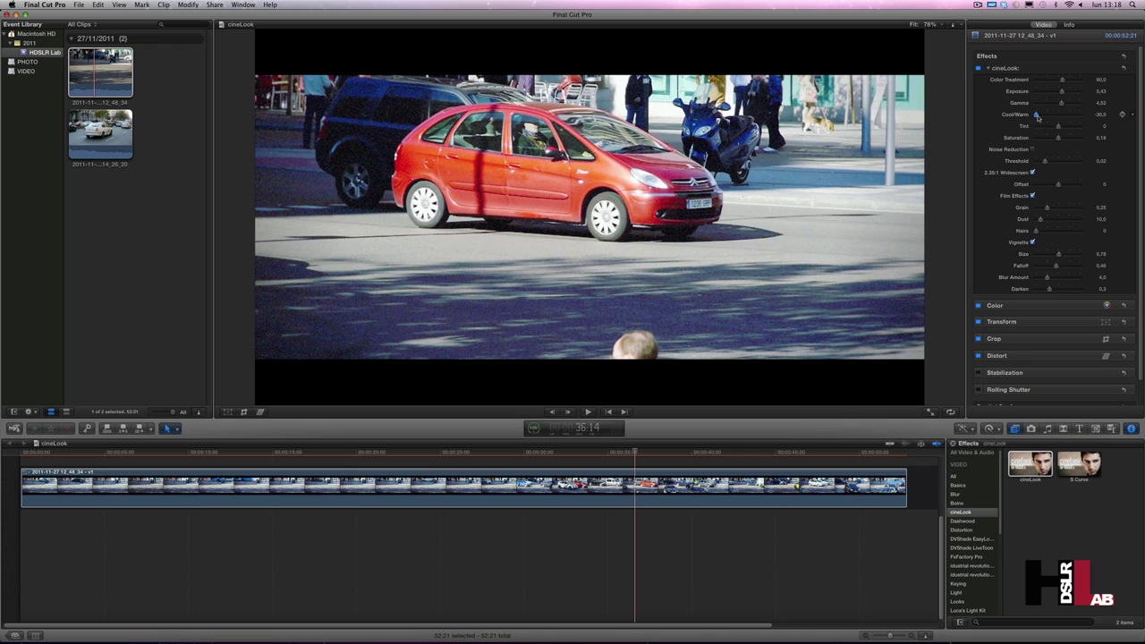
pyautogui.moveTo(1037, 118)
pyautogui.mouseDown()
pyautogui.moveTo(1020, 119)
pyautogui.moveTo(1061, 117)
pyautogui.mouseUp()
pyautogui.moveTo(1059, 117); pyautogui.dragTo(1093, 117)
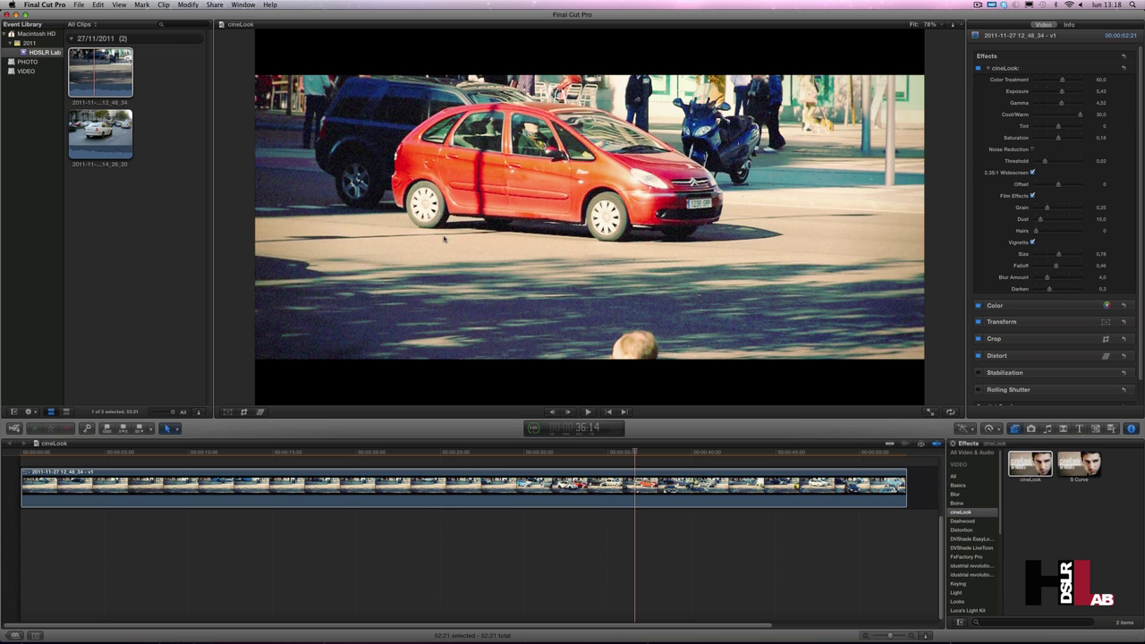
# - Reset exposure, gamma and warmth to zero and set Tint to 3.14
pyautogui.click(1123, 68)
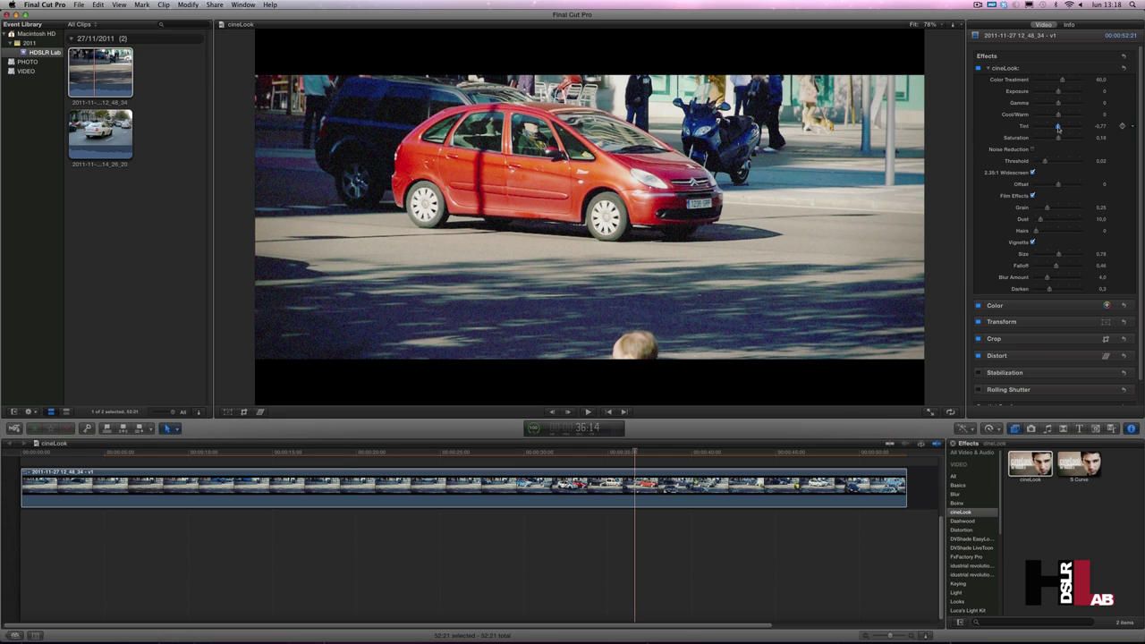
pyautogui.moveTo(1059, 128); pyautogui.dragTo(1053, 130)
pyautogui.moveTo(1062, 128)
pyautogui.mouseDown()
pyautogui.moveTo(1085, 129)
pyautogui.moveTo(1048, 129)
pyautogui.moveTo(1058, 128)
pyautogui.mouseUp()
# - Set cineLook Saturation to 0.25 with the street clip selected
pyautogui.moveTo(1057, 140)
pyautogui.mouseDown()
pyautogui.moveTo(1035, 142)
pyautogui.moveTo(1081, 144)
pyautogui.mouseUp()
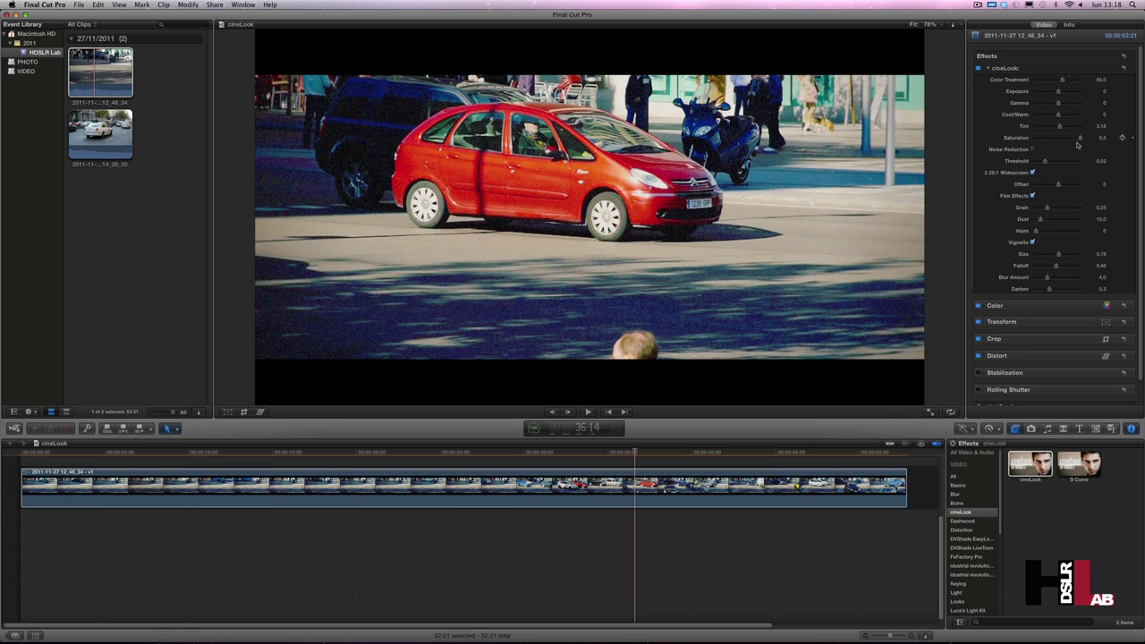
pyautogui.moveTo(1080, 140); pyautogui.dragTo(1020, 141)
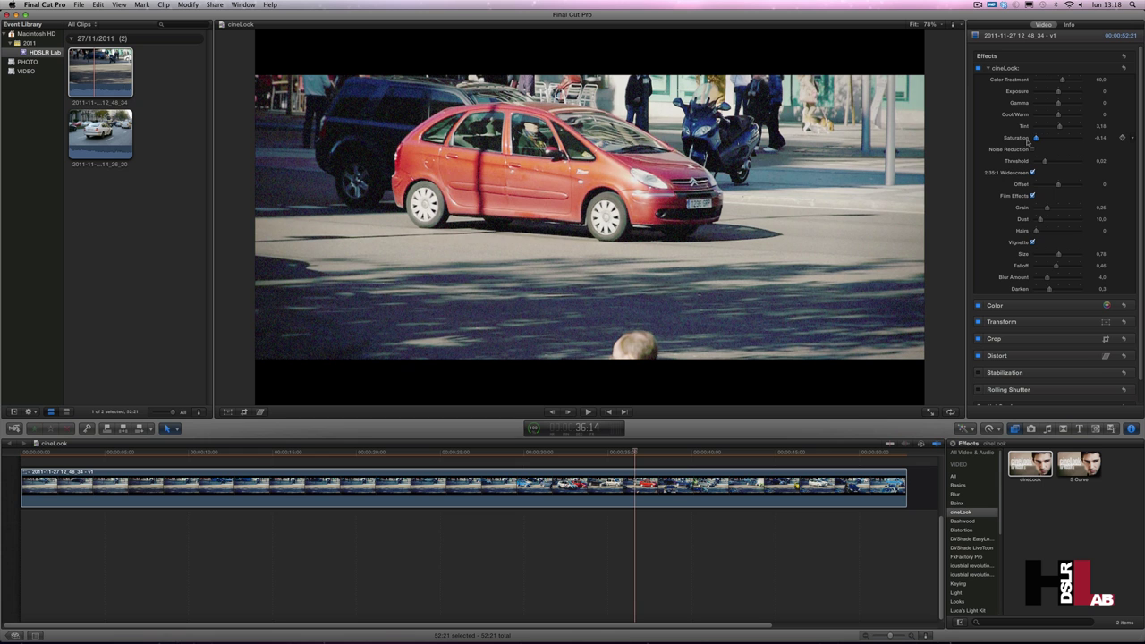
pyautogui.moveTo(1018, 142); pyautogui.dragTo(1062, 141)
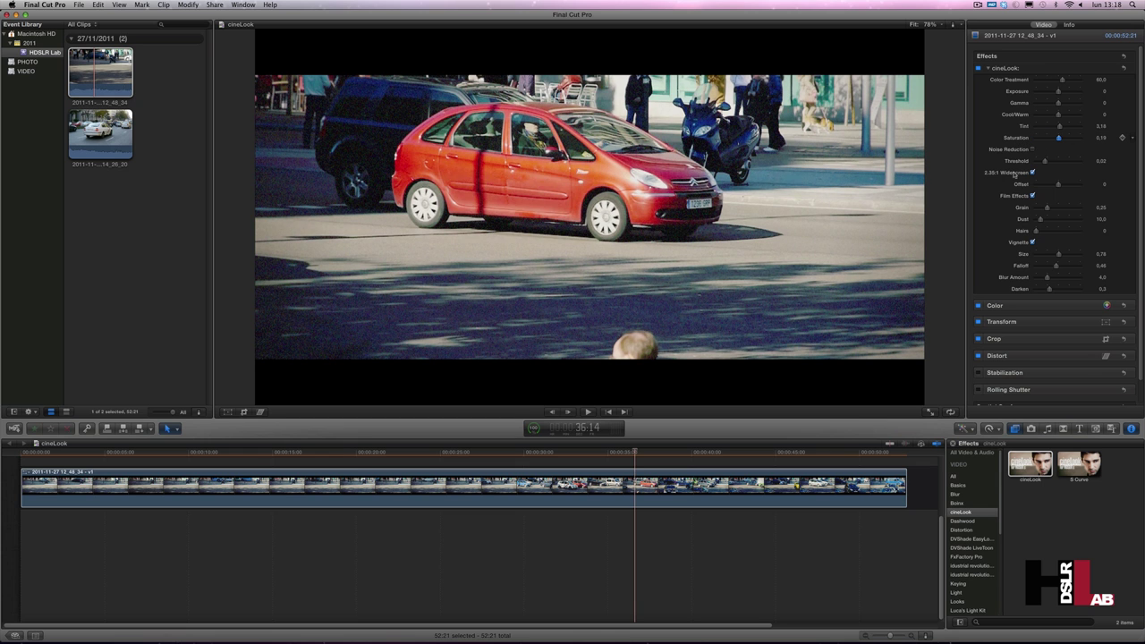
pyautogui.moveTo(632, 454)
pyautogui.mouseDown()
pyautogui.moveTo(753, 462)
pyautogui.moveTo(359, 452)
pyautogui.moveTo(635, 472)
pyautogui.mouseUp()
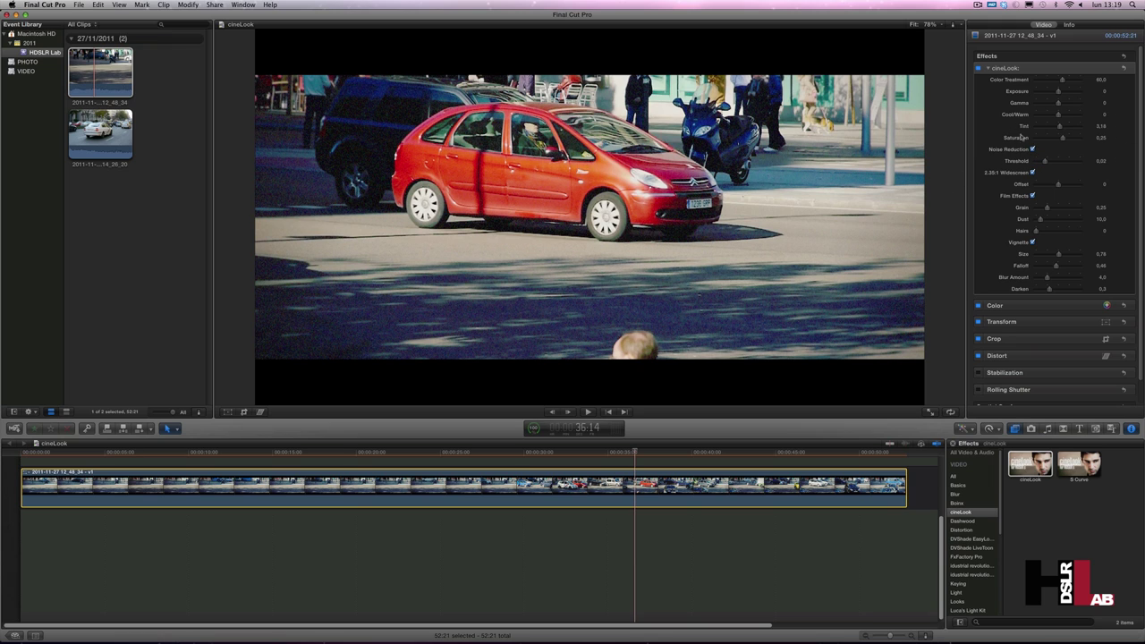
# - Ease Saturation to 0.18 and set the noise-reduction Threshold to 0.05
pyautogui.moveTo(1062, 137); pyautogui.dragTo(1058, 137)
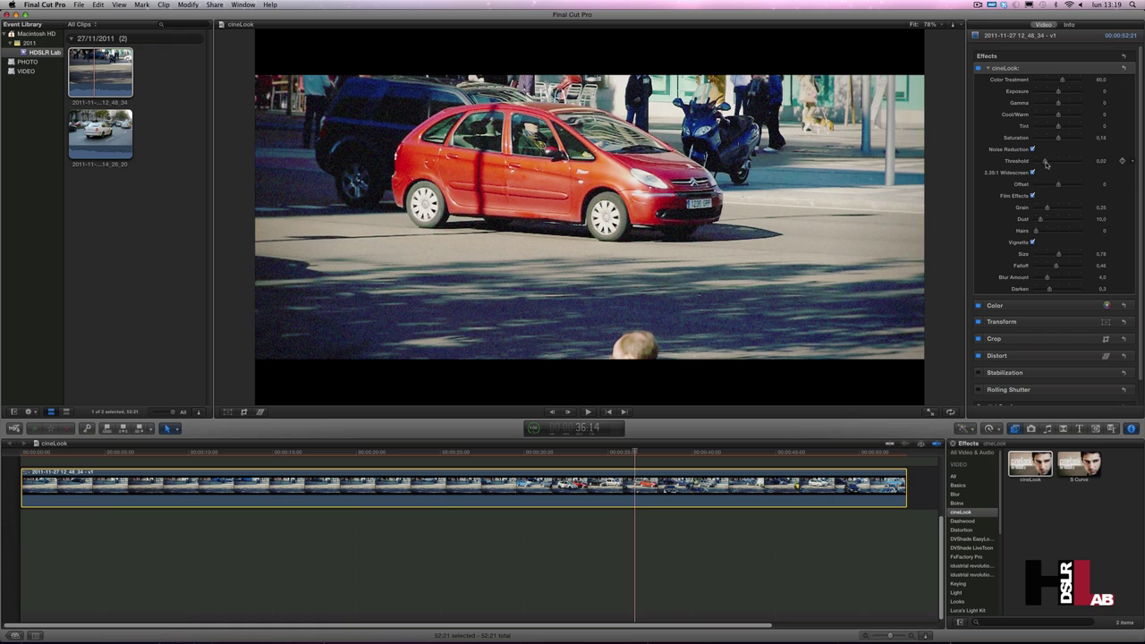
pyautogui.moveTo(1045, 161); pyautogui.dragTo(1092, 164)
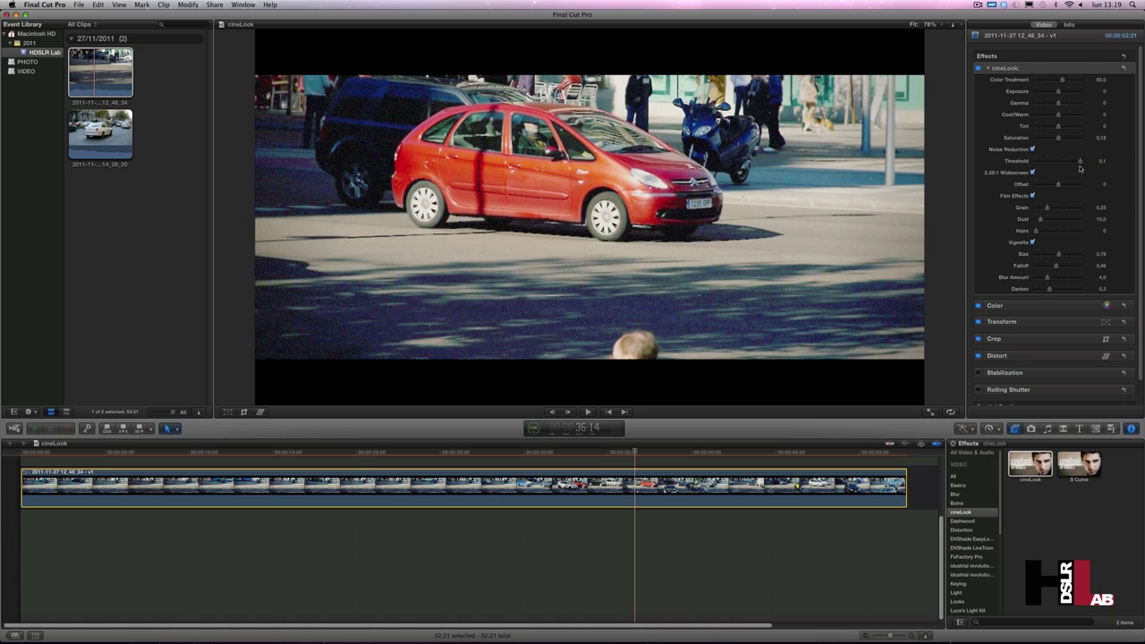
pyautogui.moveTo(1081, 163); pyautogui.dragTo(1017, 165)
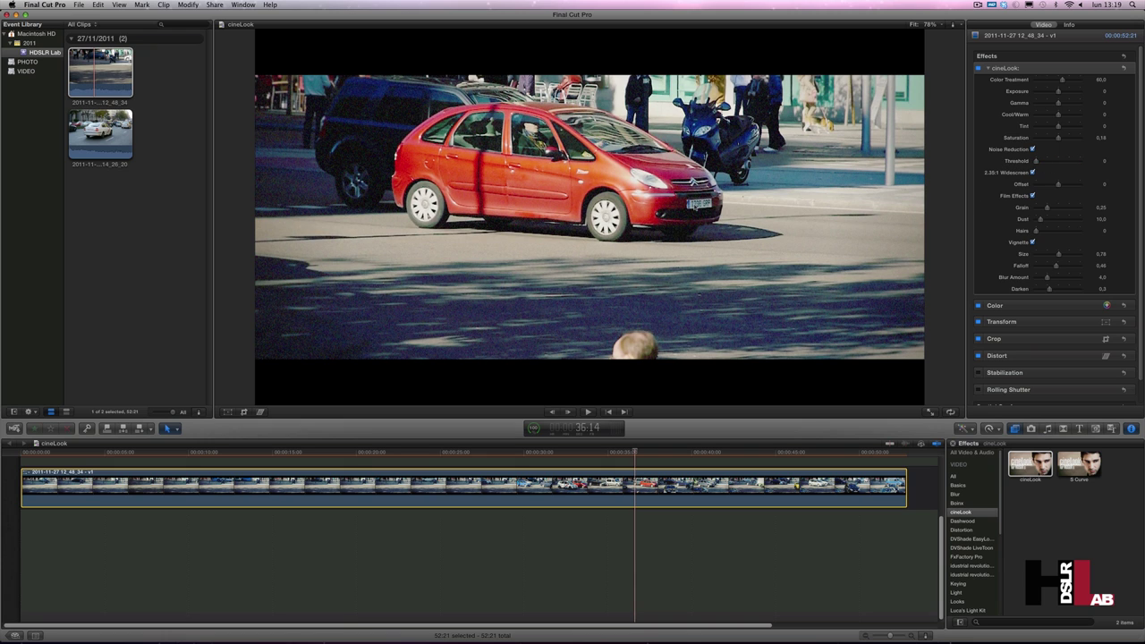
pyautogui.moveTo(1041, 164); pyautogui.dragTo(1099, 167)
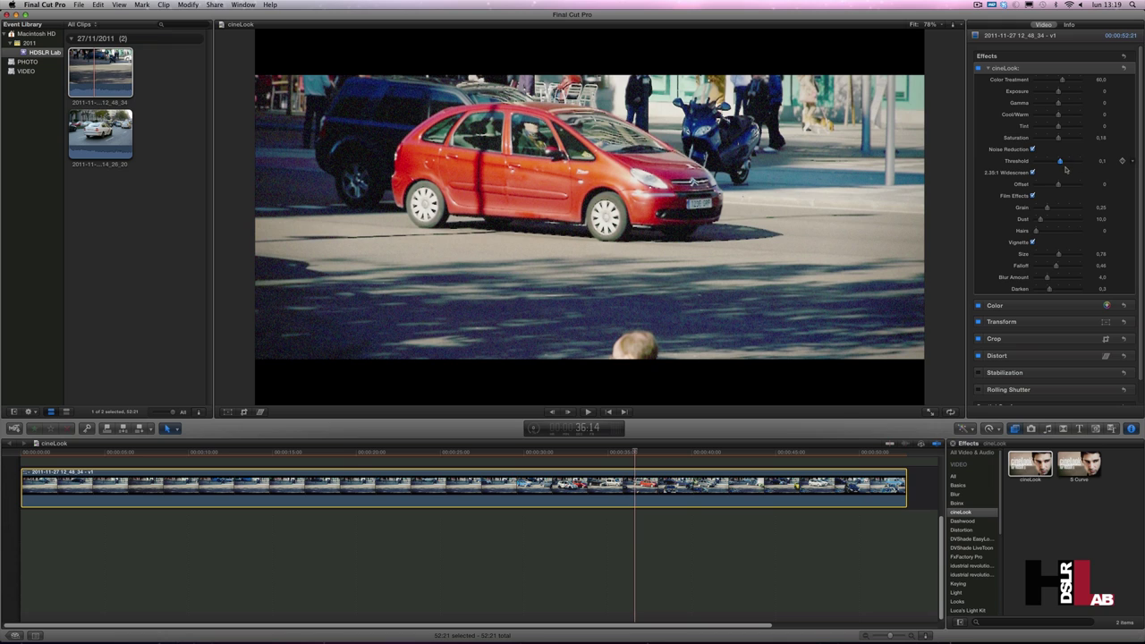
pyautogui.moveTo(1066, 169); pyautogui.dragTo(1062, 164)
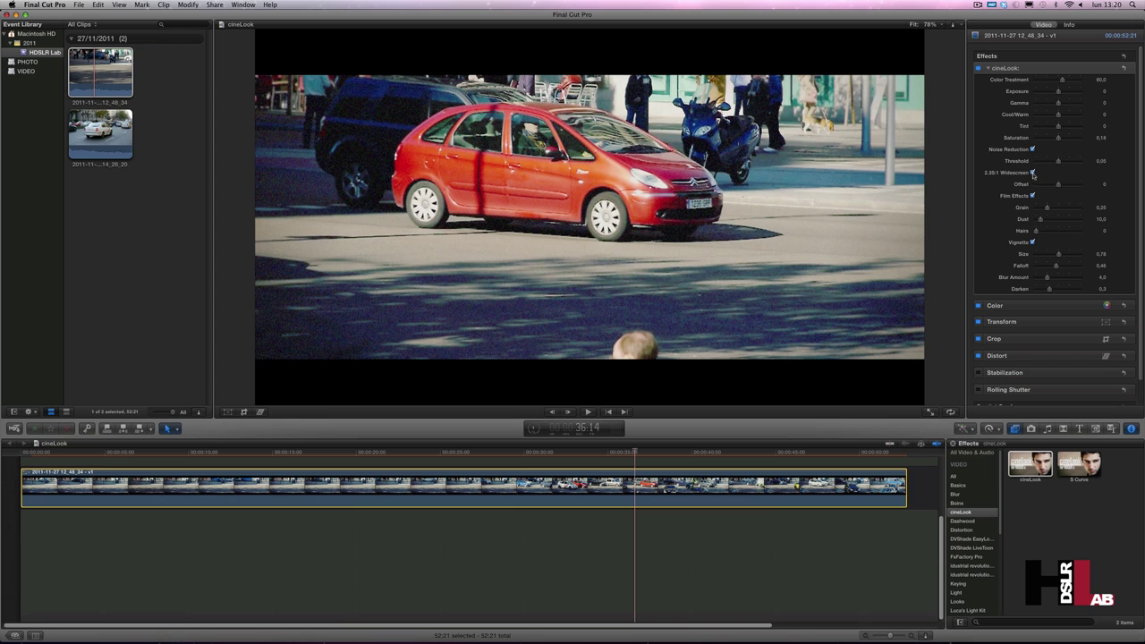
# - Compare the shot with and without 2.35:1 bars, leaving Widescreen Offset at -1.0
pyautogui.click(1032, 173)
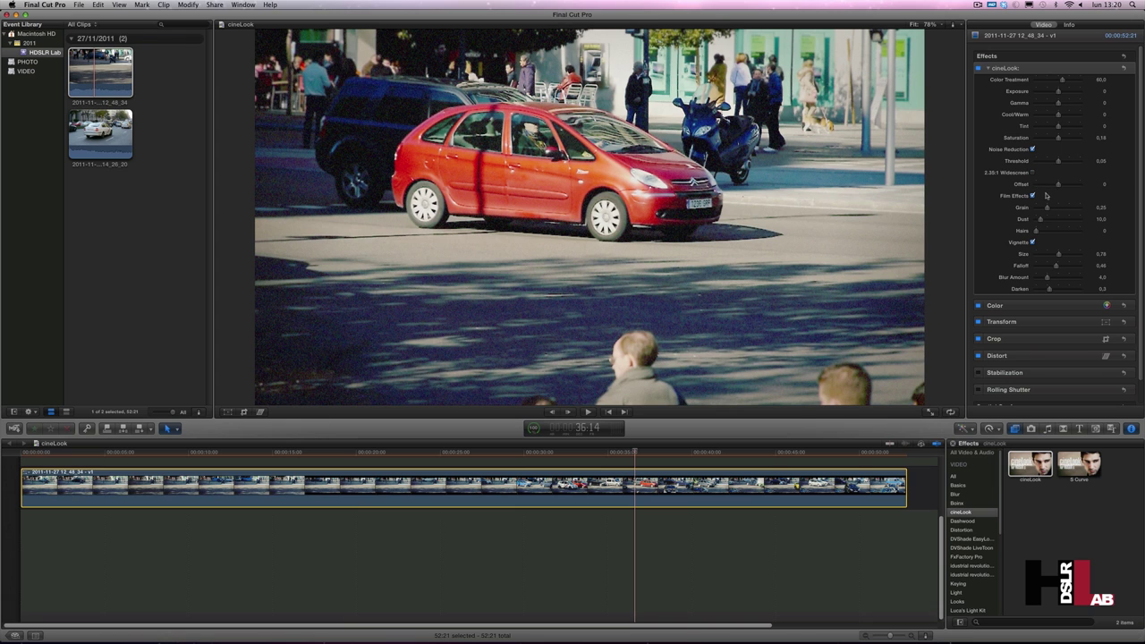
pyautogui.click(1032, 172)
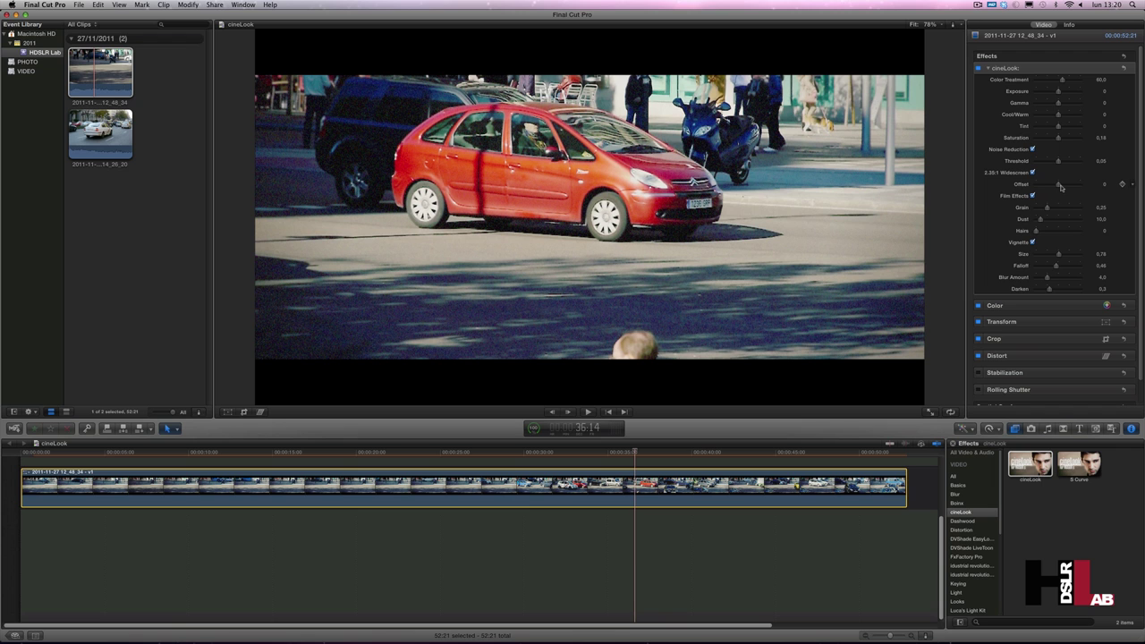
pyautogui.moveTo(1061, 186); pyautogui.dragTo(1079, 187)
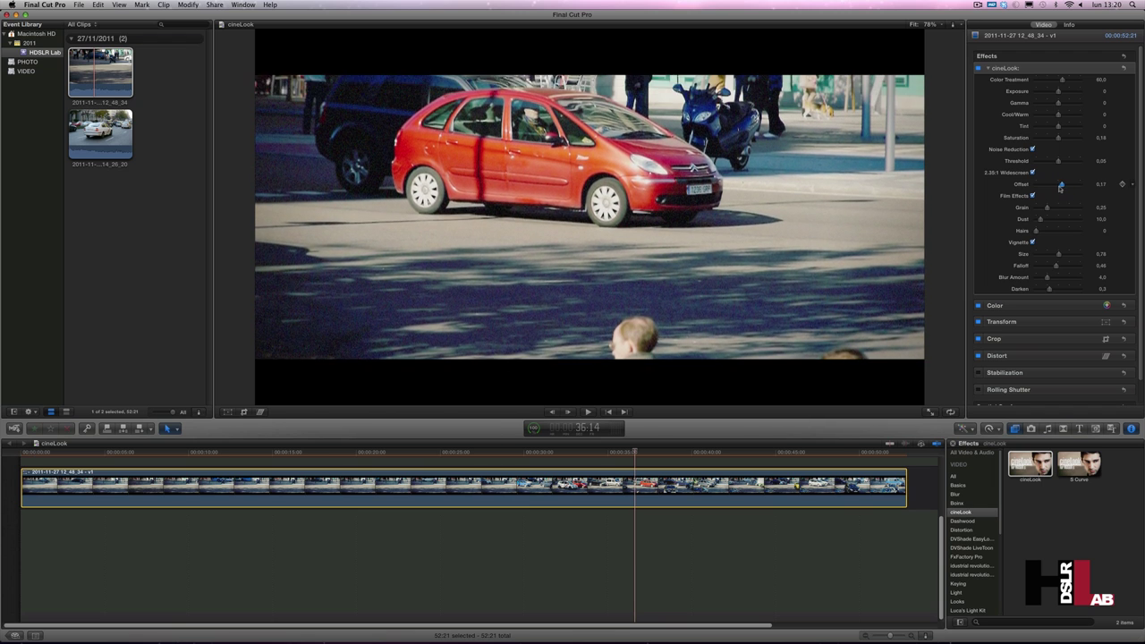
pyautogui.moveTo(1079, 186); pyautogui.dragTo(1035, 186)
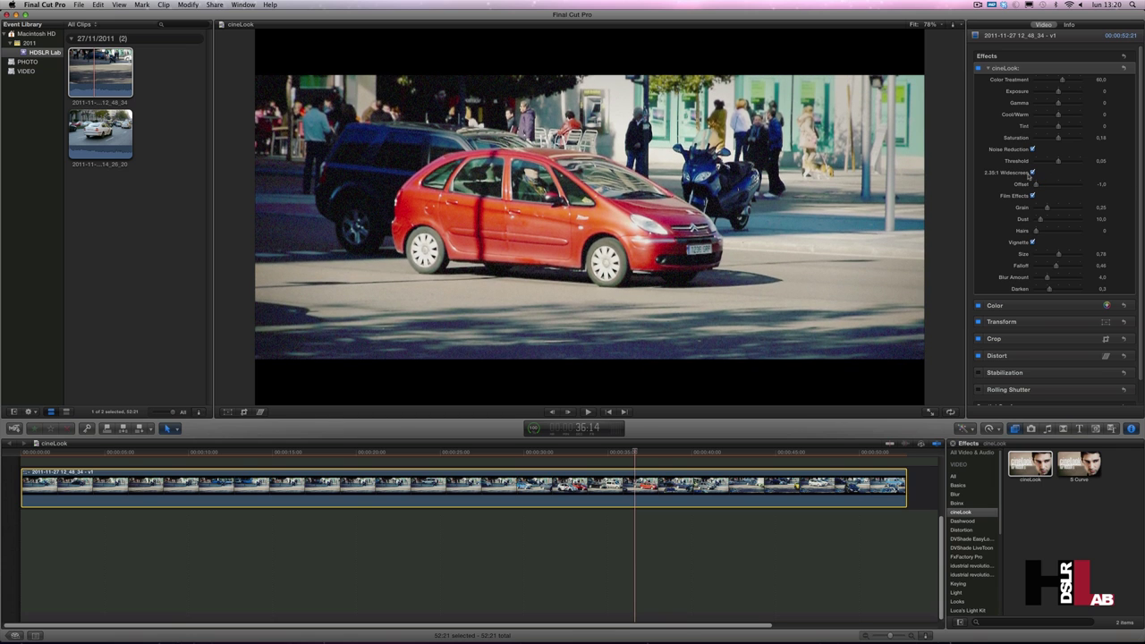
pyautogui.click(1033, 172)
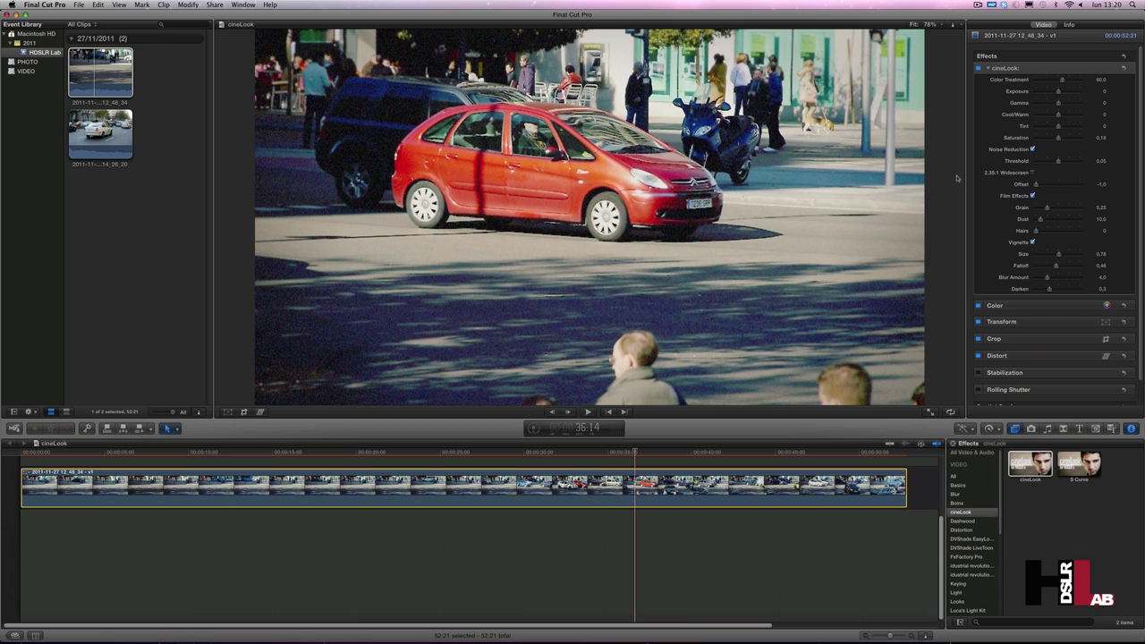
pyautogui.click(1032, 173)
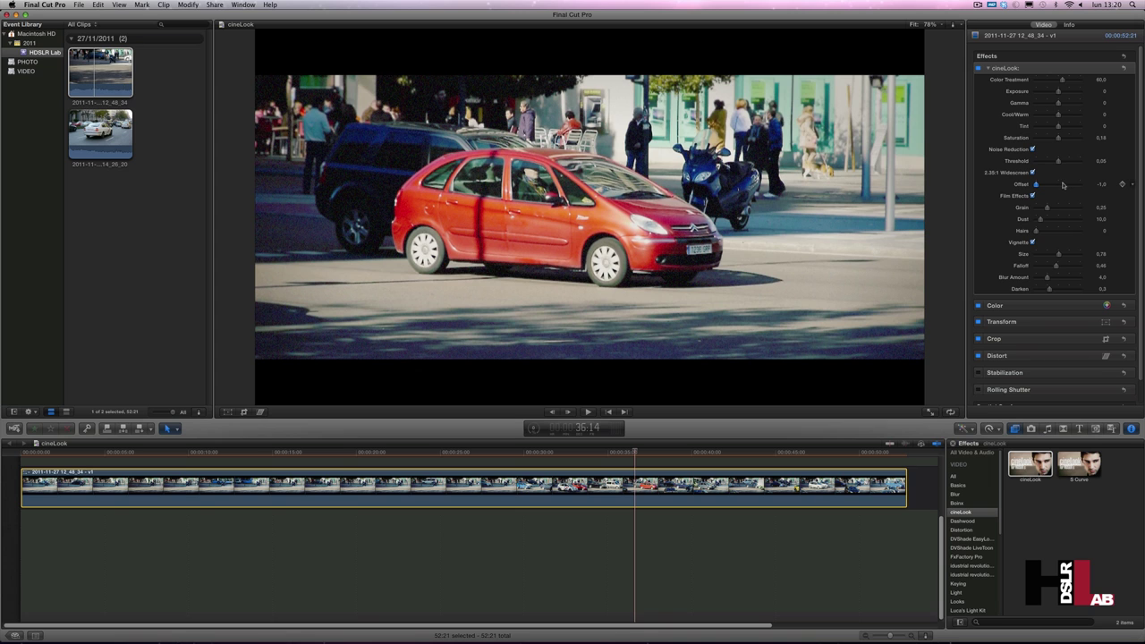
pyautogui.moveTo(1053, 187); pyautogui.dragTo(1082, 186)
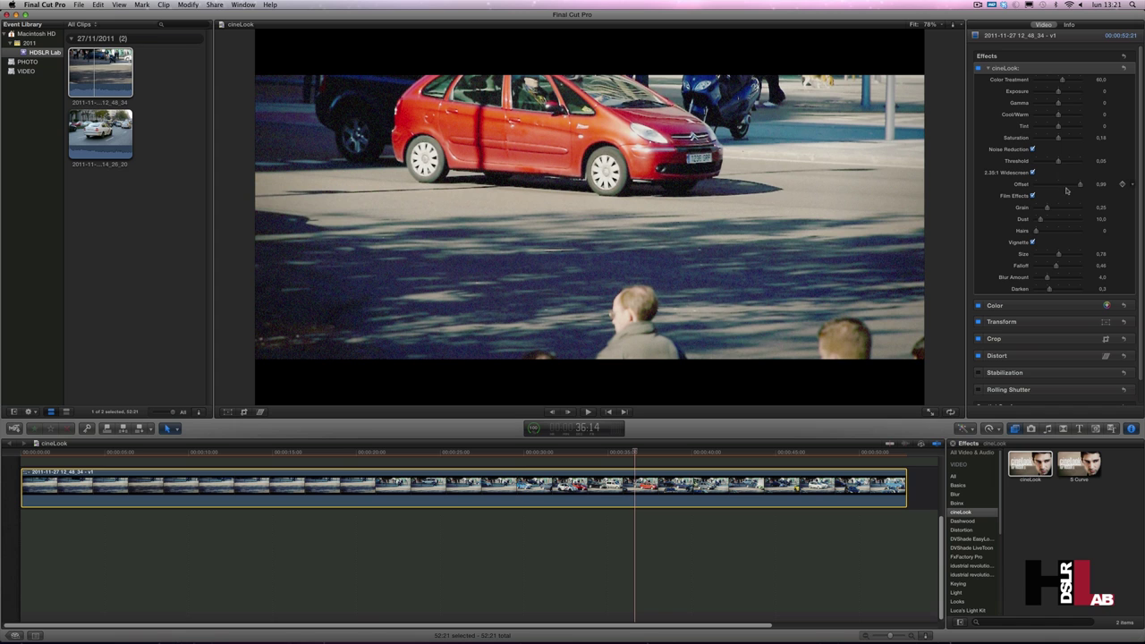
pyautogui.moveTo(1080, 186); pyautogui.dragTo(1036, 186)
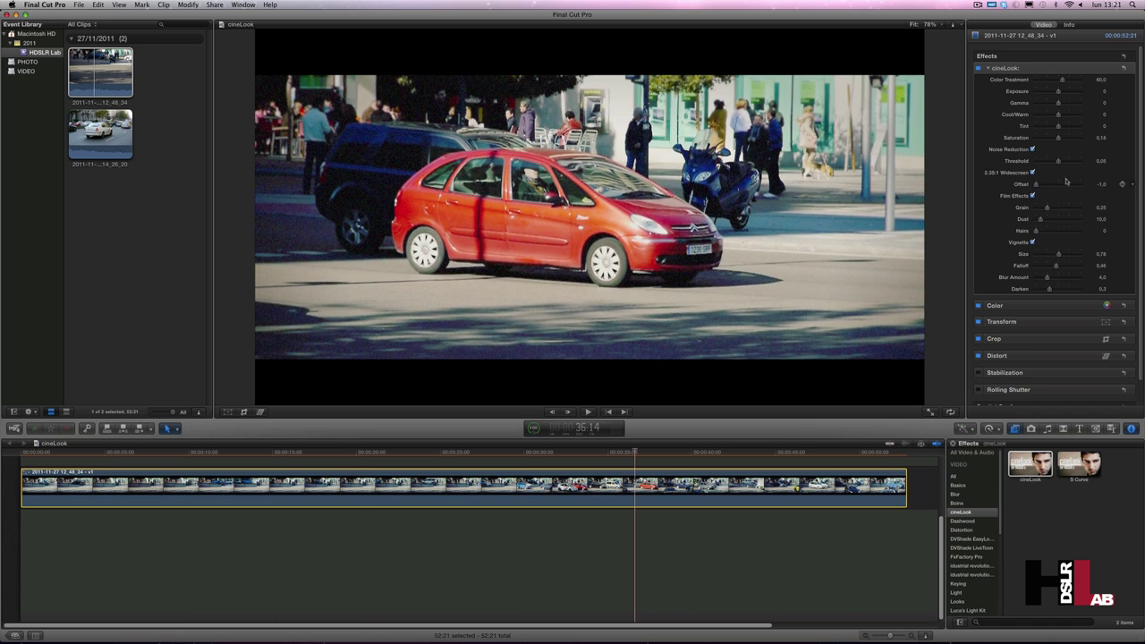
pyautogui.moveTo(1117, 182)
# - Raise film Grain to 0.31 and set Dust to 69.0, previewing nearby frames
pyautogui.moveTo(1048, 211)
pyautogui.mouseDown()
pyautogui.moveTo(1070, 212)
pyautogui.moveTo(1038, 211)
pyautogui.moveTo(1073, 220)
pyautogui.mouseUp()
pyautogui.moveTo(1069, 222); pyautogui.dragTo(1065, 221)
pyautogui.moveTo(636, 452)
pyautogui.mouseDown()
pyautogui.moveTo(623, 455)
pyautogui.moveTo(638, 456)
pyautogui.mouseUp()
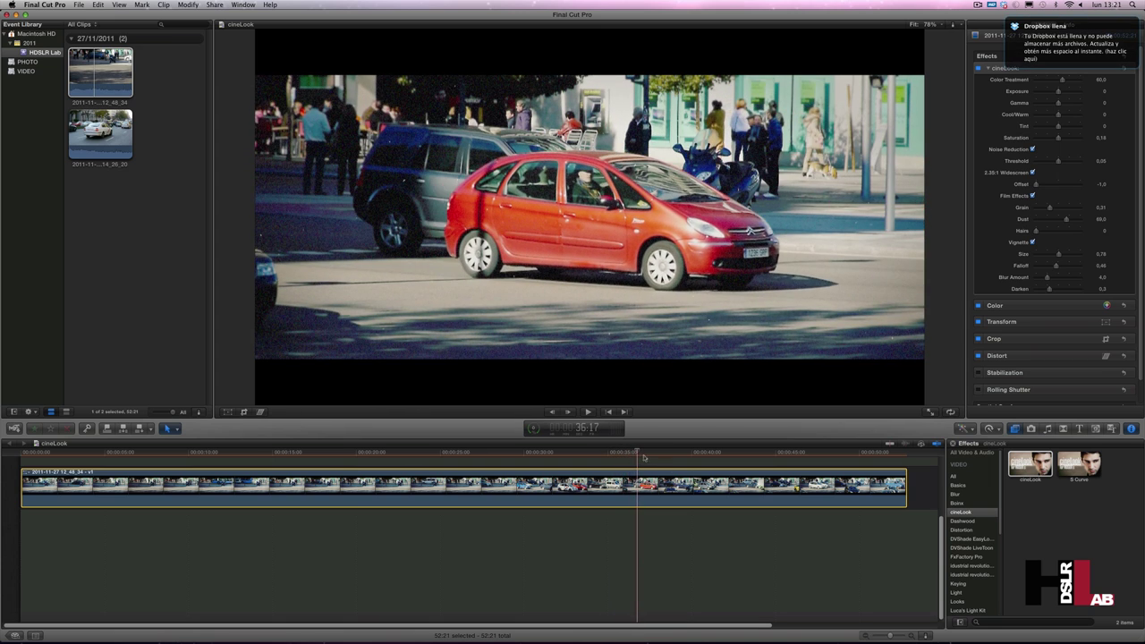
# - Set film Hairs to 6.0 and scrub the clip to preview the effect
pyautogui.click(1037, 230)
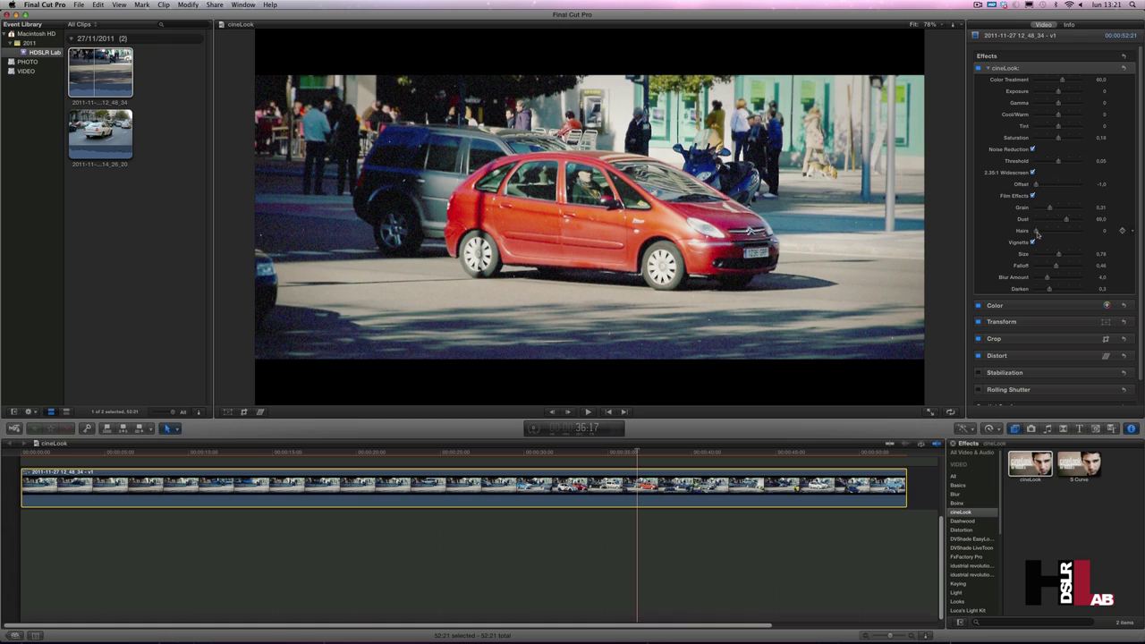
pyautogui.moveTo(1059, 233); pyautogui.dragTo(1066, 234)
pyautogui.click(1071, 234)
pyautogui.moveTo(637, 452)
pyautogui.mouseDown()
pyautogui.moveTo(718, 454)
pyautogui.moveTo(658, 456)
pyautogui.mouseUp()
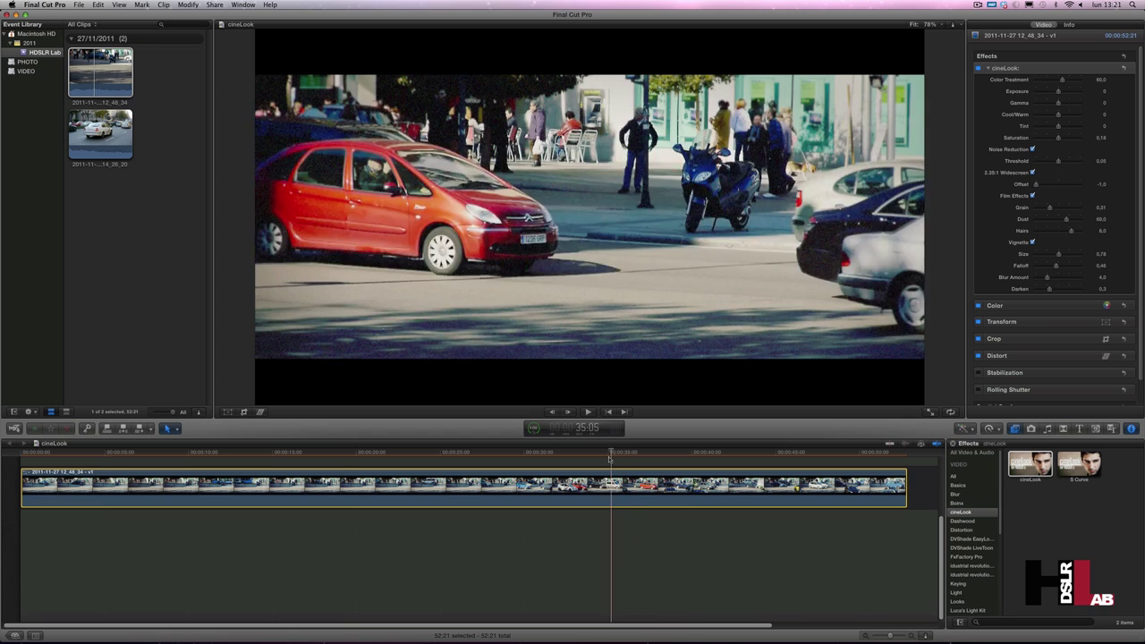
pyautogui.moveTo(657, 456)
pyautogui.mouseDown()
pyautogui.moveTo(611, 462)
pyautogui.moveTo(638, 465)
pyautogui.mouseUp()
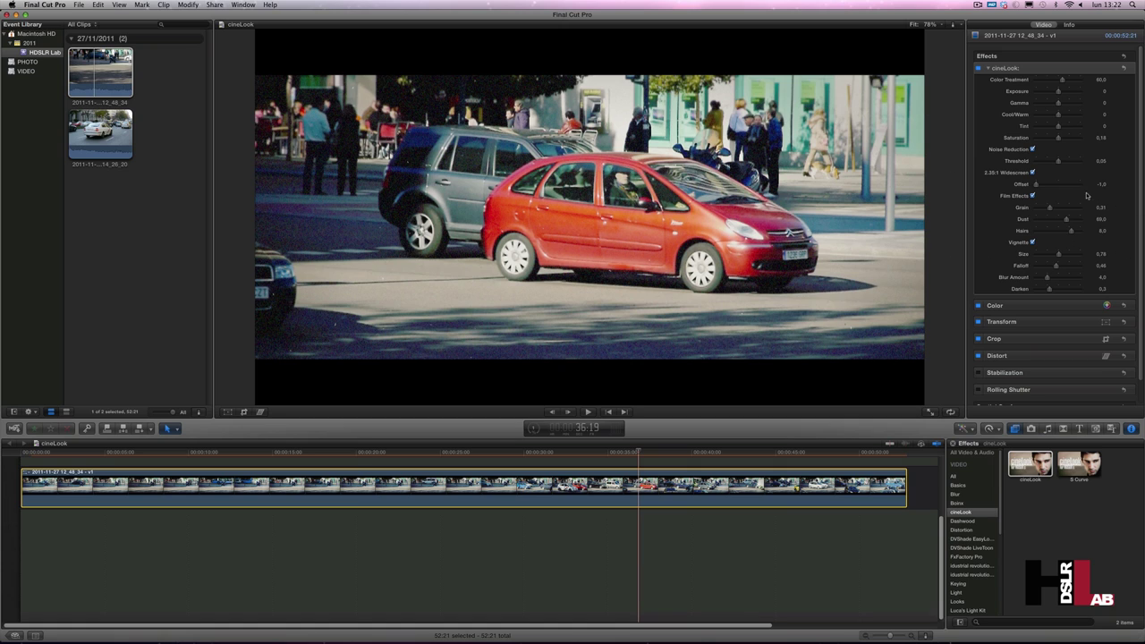
# - Toggle the cineLook vignette to compare and set its Size to about 0.79
pyautogui.click(1032, 243)
pyautogui.moveTo(1047, 256); pyautogui.dragTo(1050, 260)
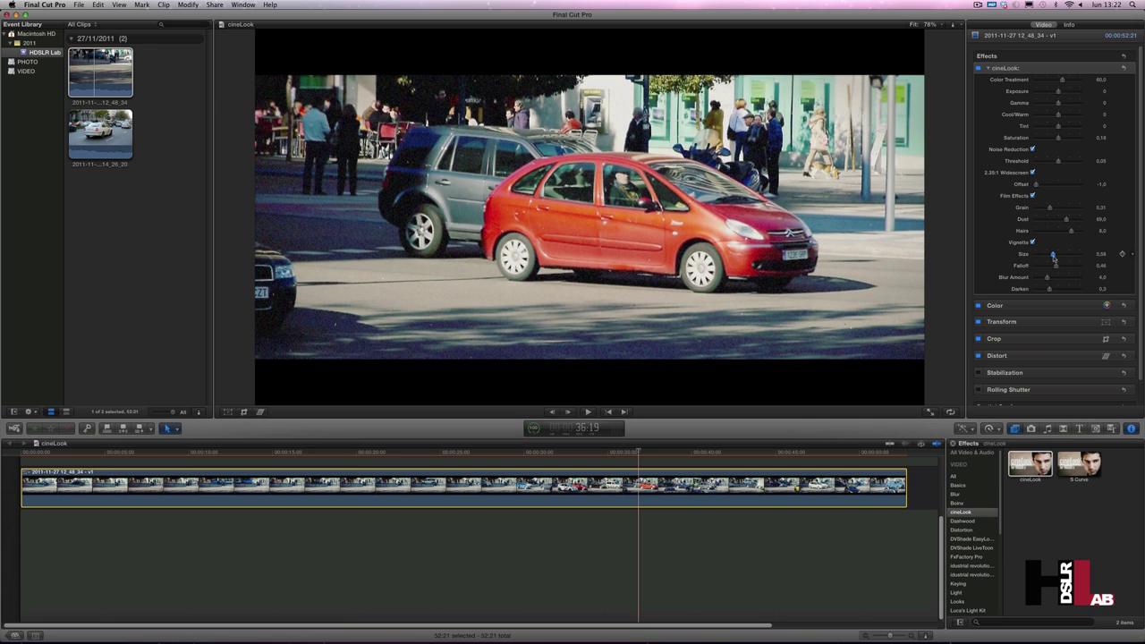
pyautogui.moveTo(1048, 257)
pyautogui.mouseDown()
pyautogui.moveTo(1066, 261)
pyautogui.moveTo(1051, 258)
pyautogui.mouseUp()
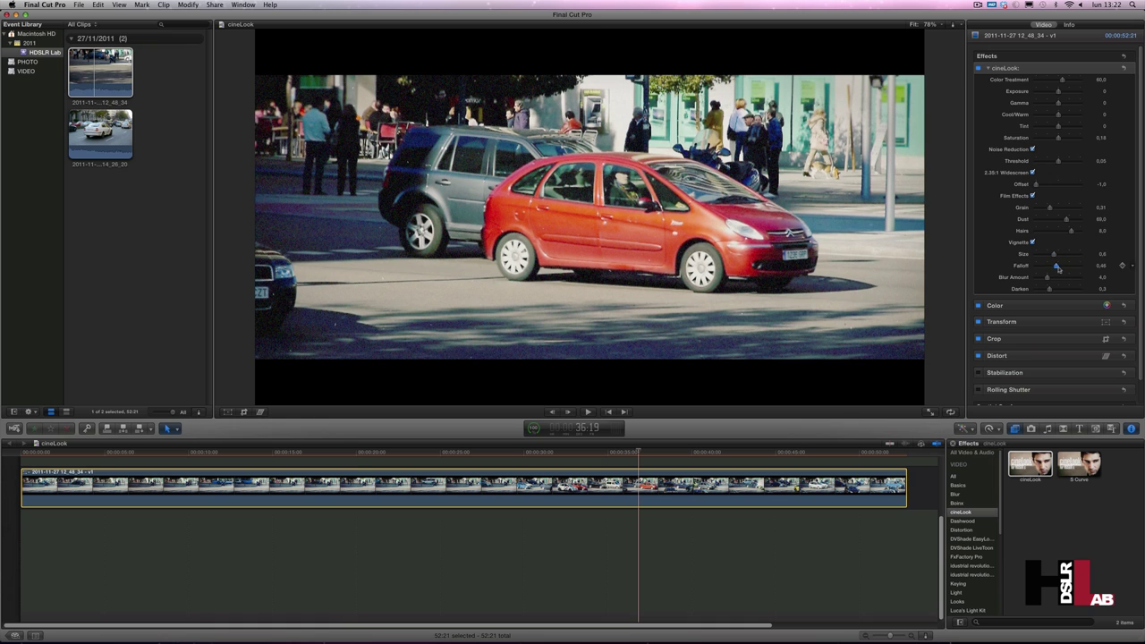
pyautogui.moveTo(1062, 270); pyautogui.dragTo(1027, 268)
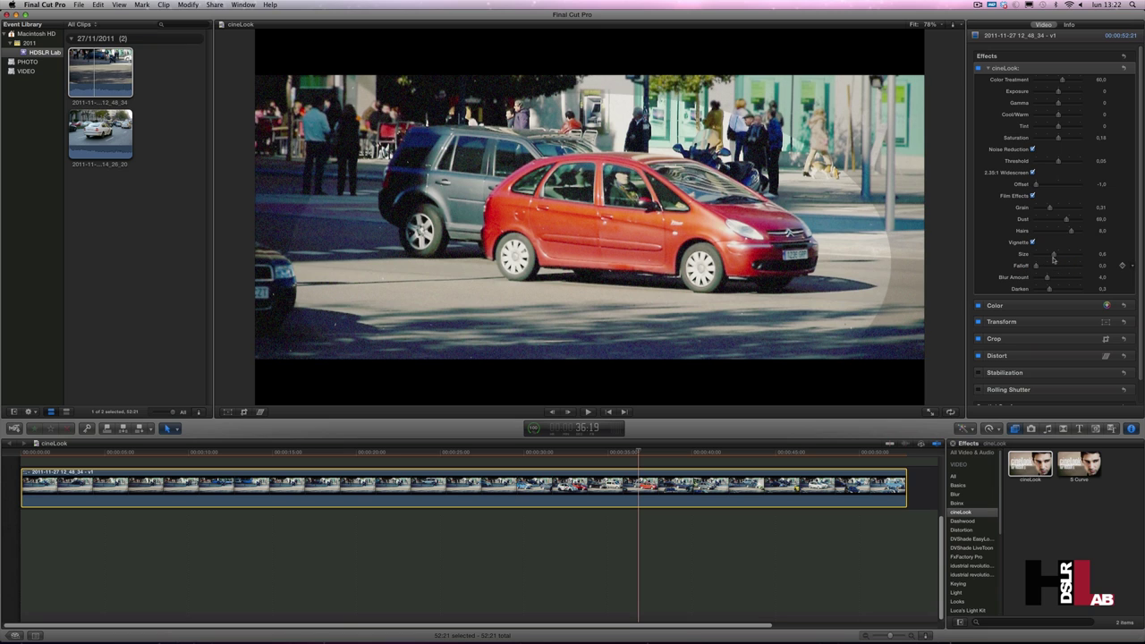
pyautogui.moveTo(1055, 256); pyautogui.dragTo(1060, 257)
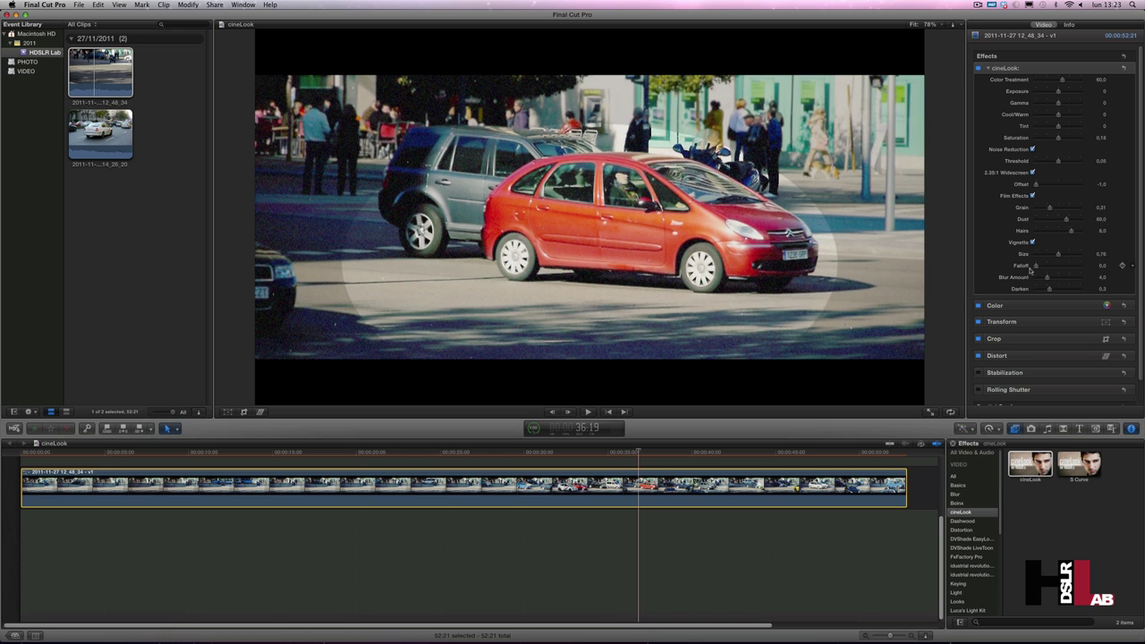
# - Set vignette Falloff to 0.4, Blur Amount to 13.0 and Darken to 0.73
pyautogui.moveTo(1041, 270); pyautogui.dragTo(1072, 272)
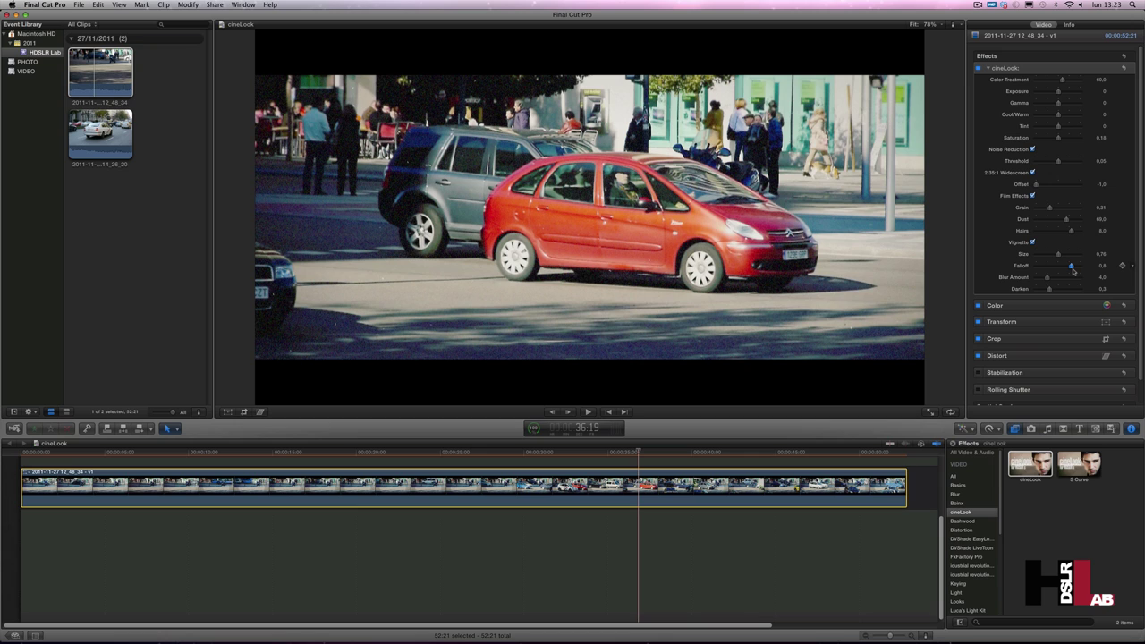
pyautogui.moveTo(1047, 281); pyautogui.dragTo(1071, 281)
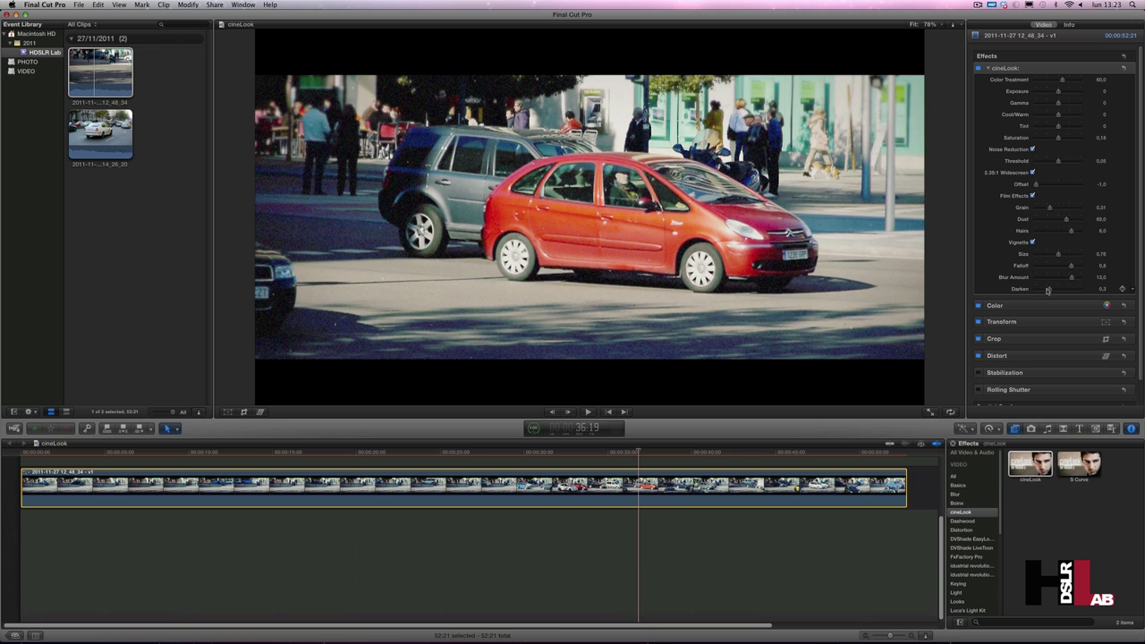
pyautogui.moveTo(1048, 289)
pyautogui.mouseDown()
pyautogui.moveTo(1092, 295)
pyautogui.moveTo(1044, 295)
pyautogui.moveTo(1070, 295)
pyautogui.mouseUp()
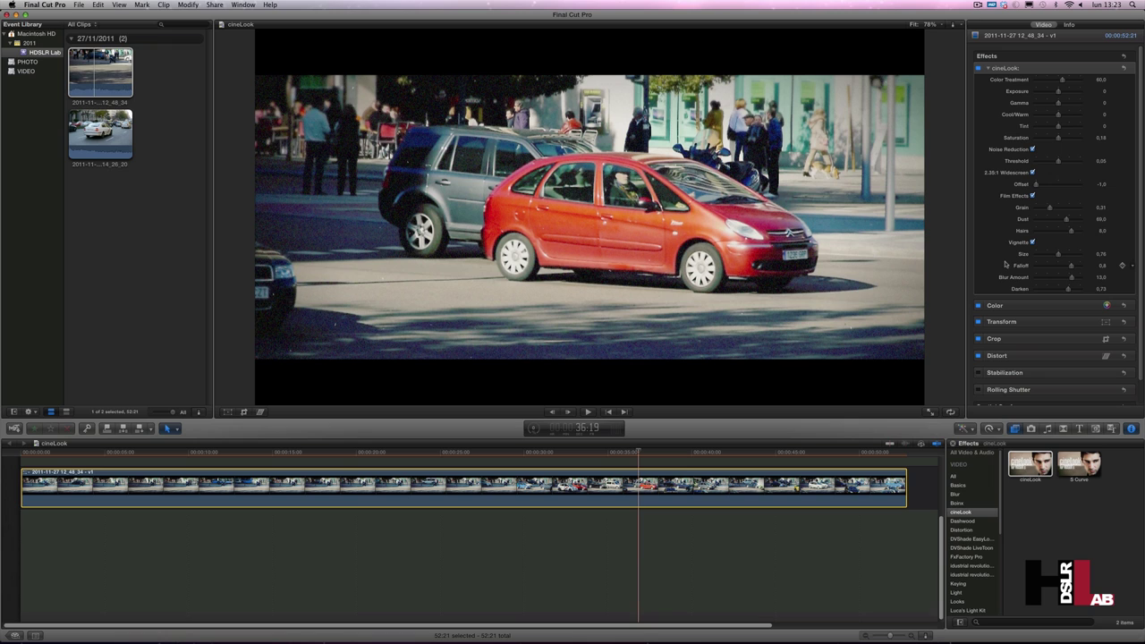
# - Turn off cineLook noise reduction and move the playhead back to an earlier point
pyautogui.click(1033, 151)
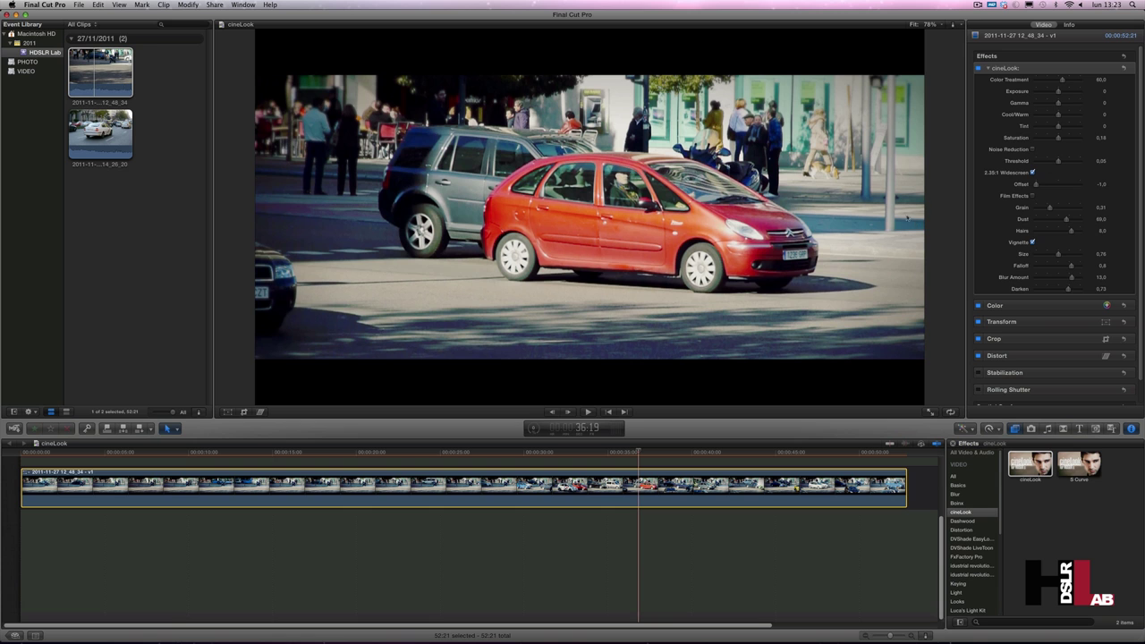
pyautogui.moveTo(637, 452); pyautogui.dragTo(197, 452)
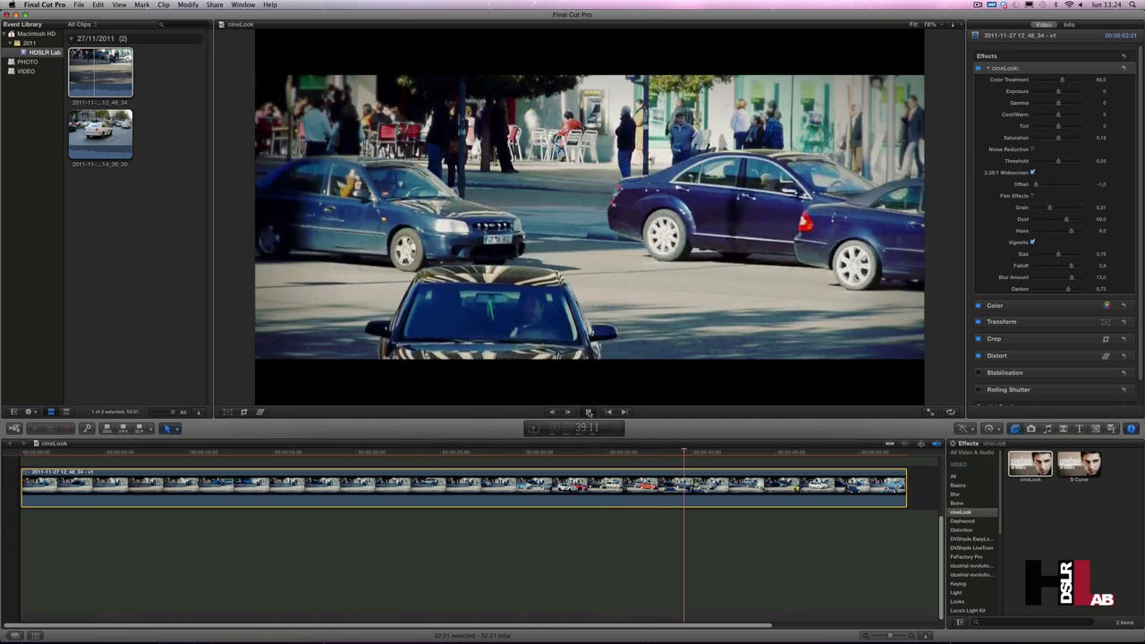
# - Pause on the red-car frame and reset cineLook to Grain 0,25, Dust 10,0, Blur 4,0, Darken 0,3
pyautogui.press('space')
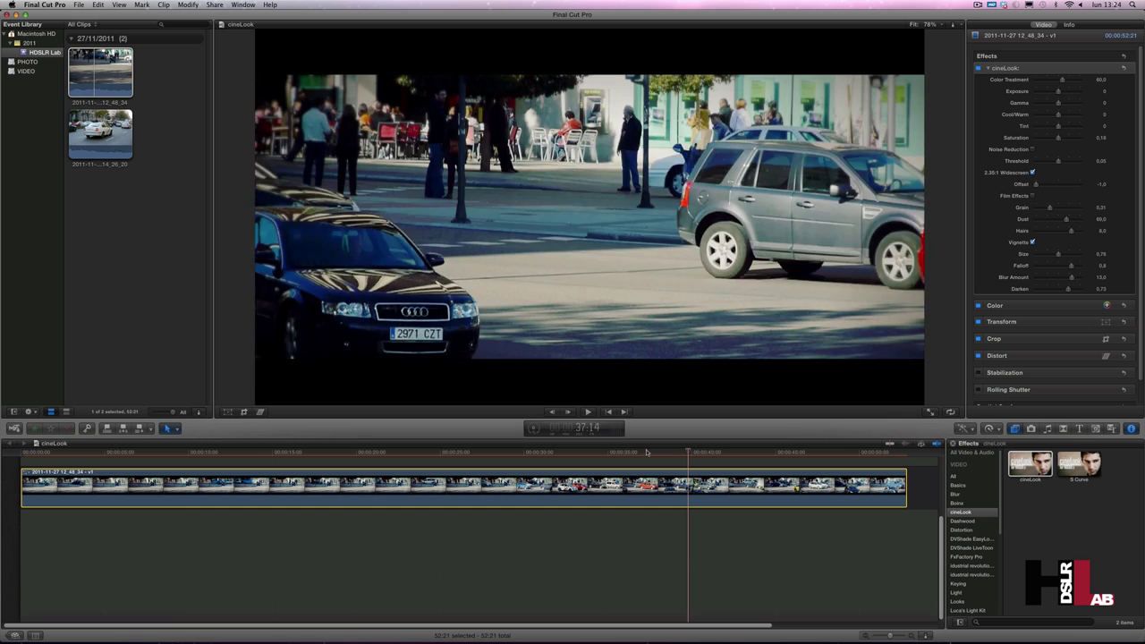
pyautogui.click(643, 454)
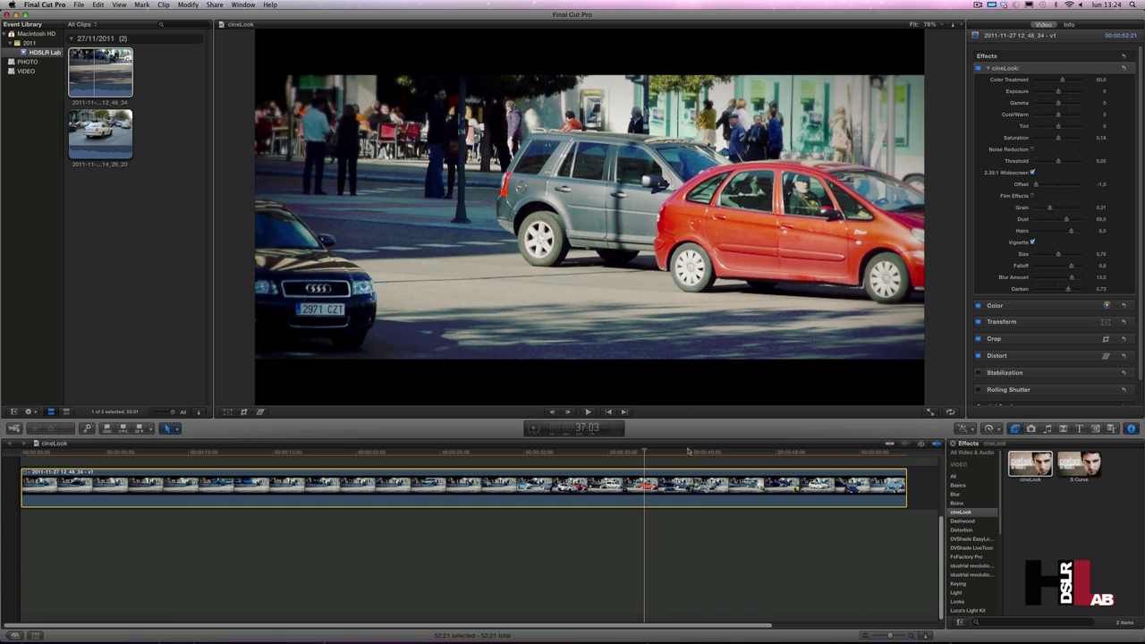
pyautogui.moveTo(643, 453); pyautogui.dragTo(637, 455)
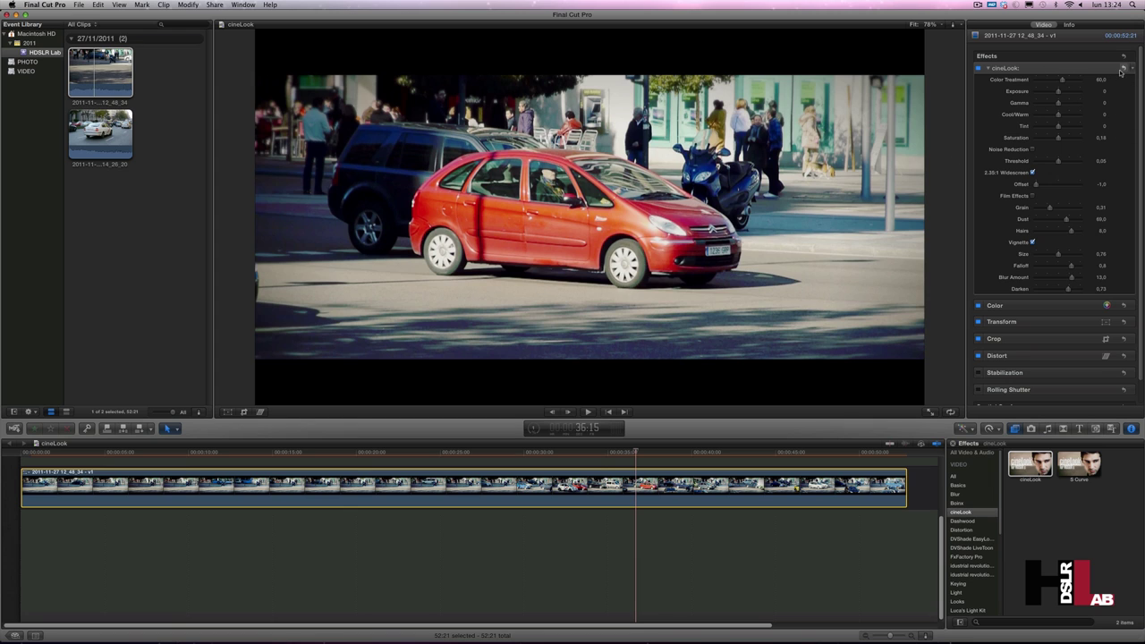
pyautogui.click(1124, 69)
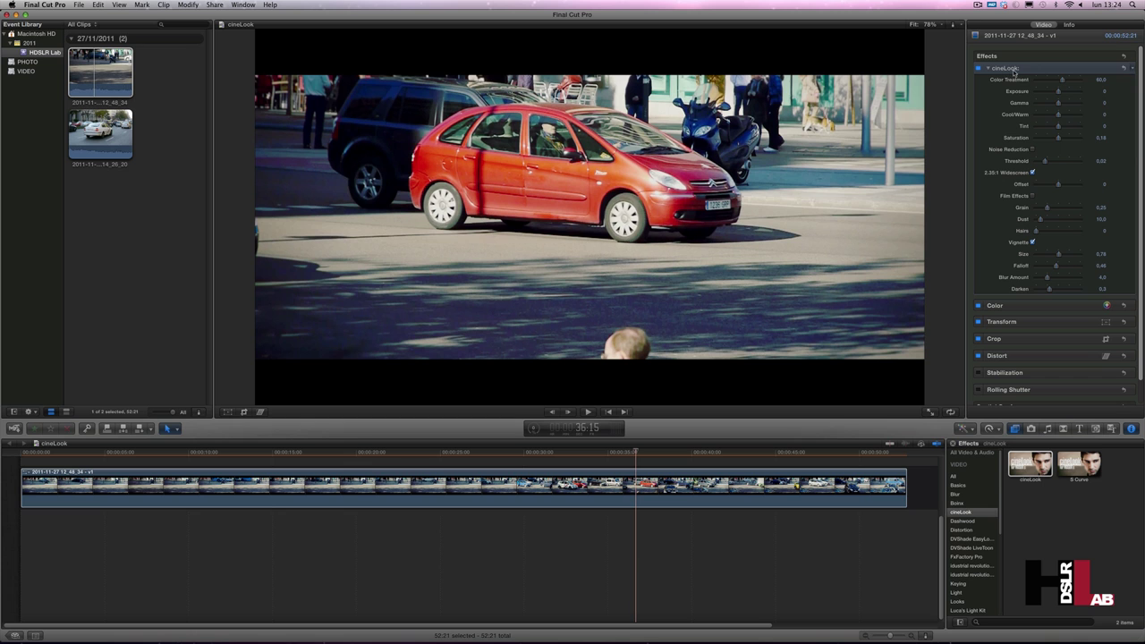
# - Delete cineLook from the street clip and apply the S Curve effect in its place
pyautogui.click(1029, 65)
pyautogui.press('Delete')
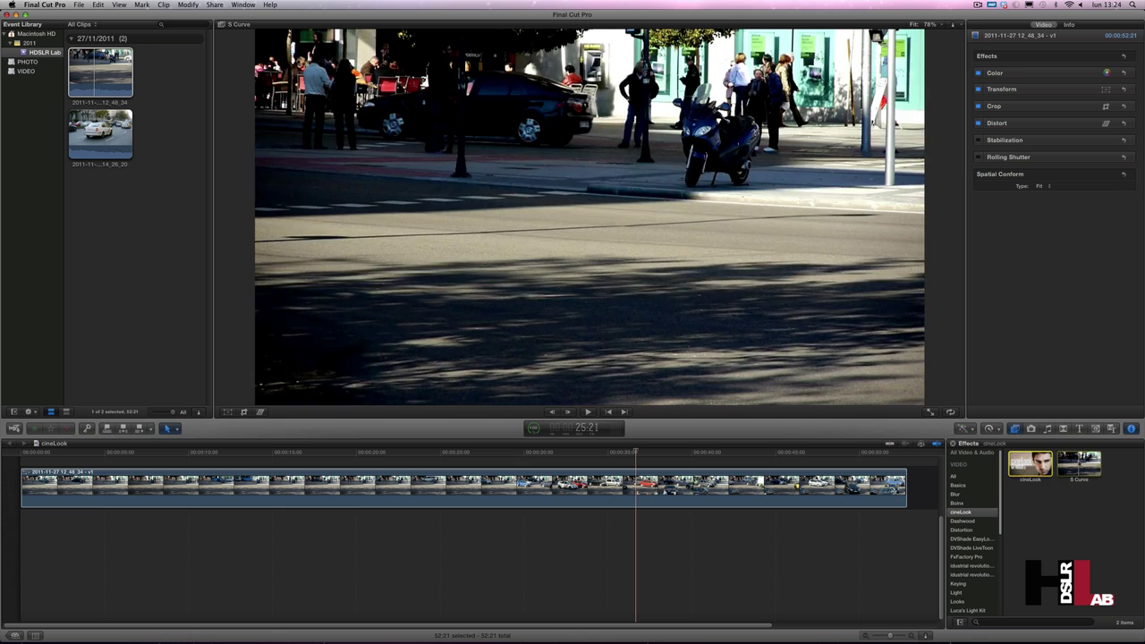
pyautogui.moveTo(1079, 465)
pyautogui.mouseDown()
pyautogui.moveTo(585, 503)
pyautogui.moveTo(564, 495)
pyautogui.mouseUp()
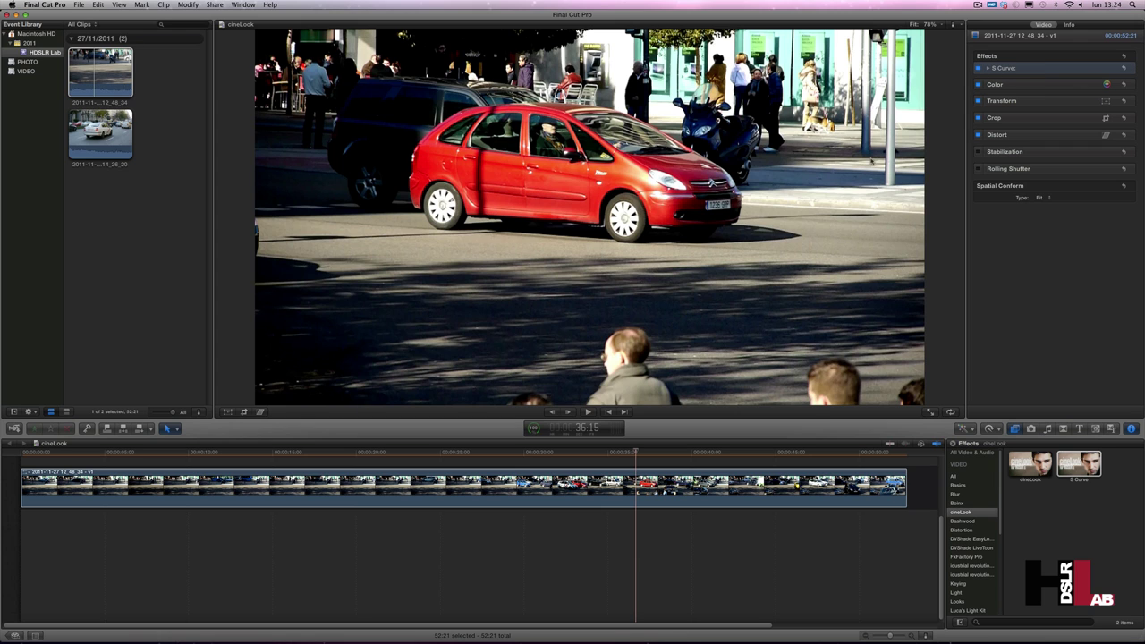
# - Toggle S Curve off and on twice to compare, then expand its Amount and Exposure settings
pyautogui.click(979, 69)
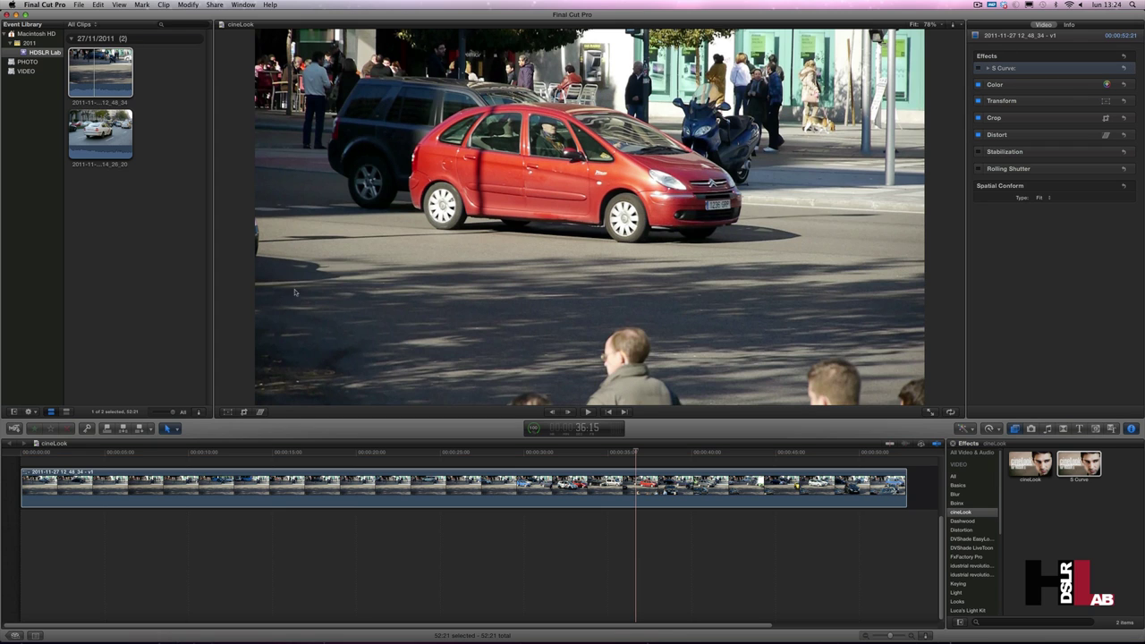
pyautogui.click(978, 69)
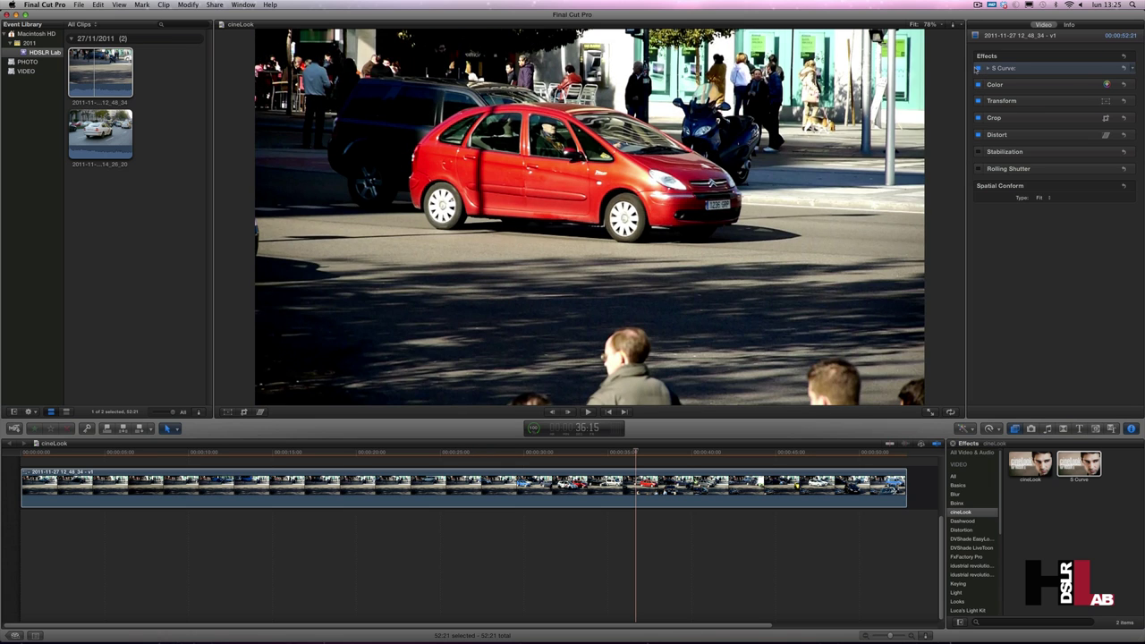
pyautogui.click(980, 70)
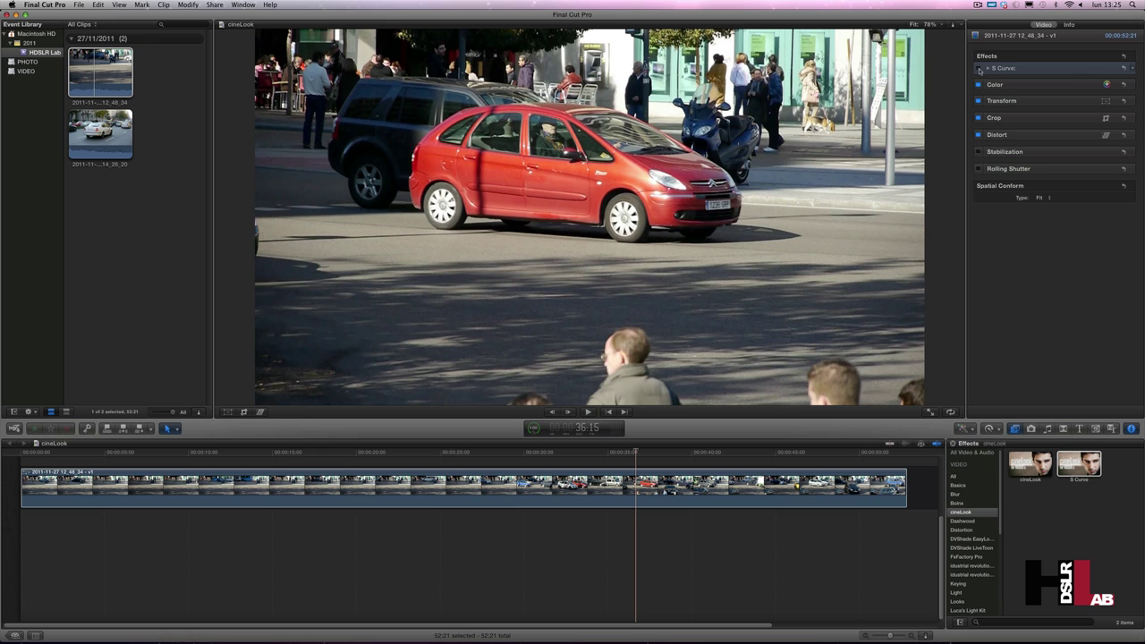
pyautogui.click(979, 69)
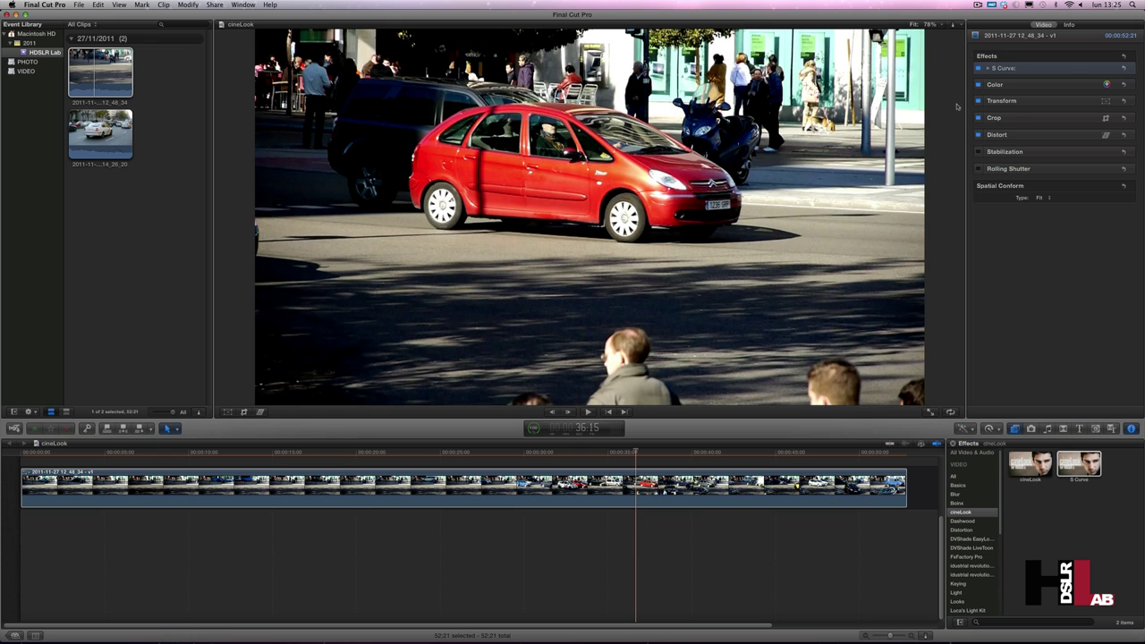
pyautogui.click(989, 69)
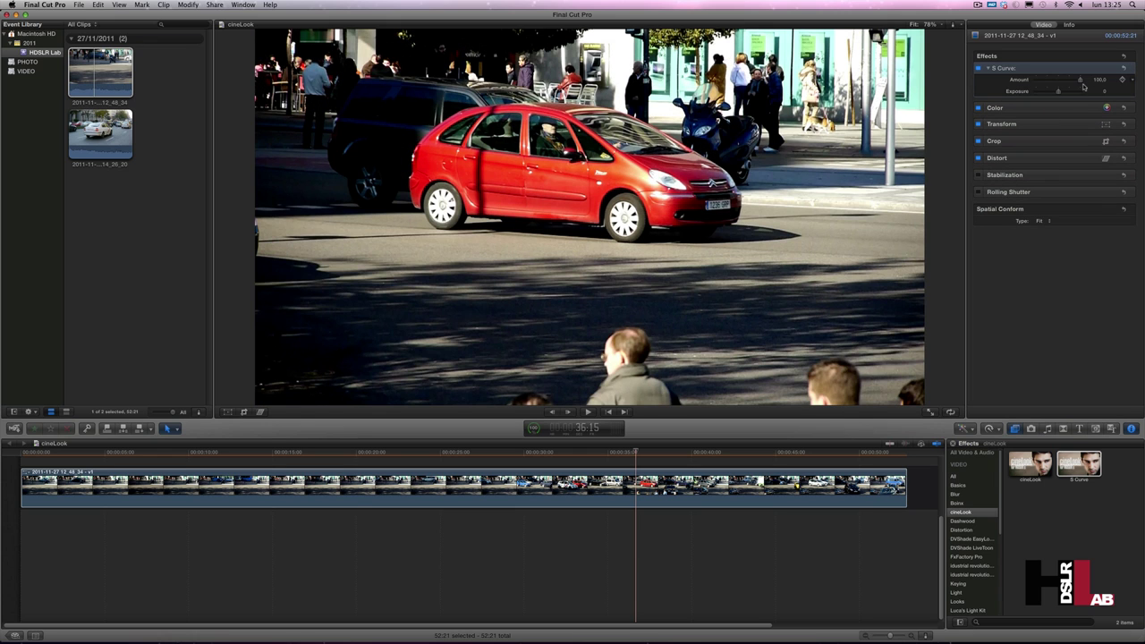
# - Lower the S Curve Amount to 78.14 and pull Exposure slightly below zero
pyautogui.moveTo(1081, 83)
pyautogui.mouseDown()
pyautogui.moveTo(1042, 83)
pyautogui.moveTo(1075, 83)
pyautogui.moveTo(1053, 93)
pyautogui.mouseUp()
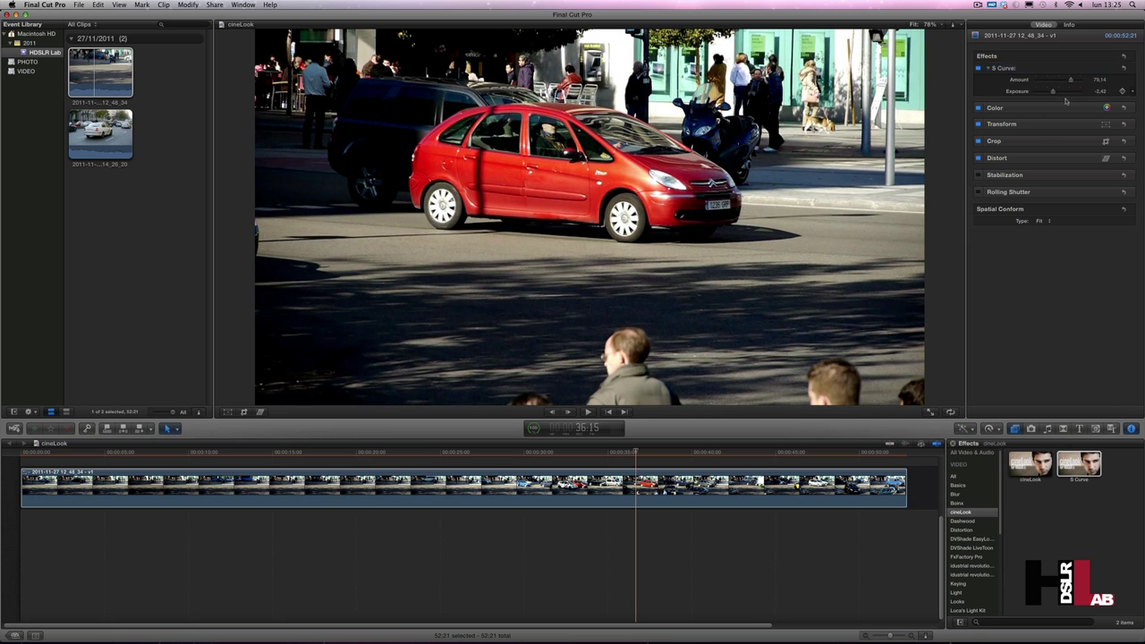